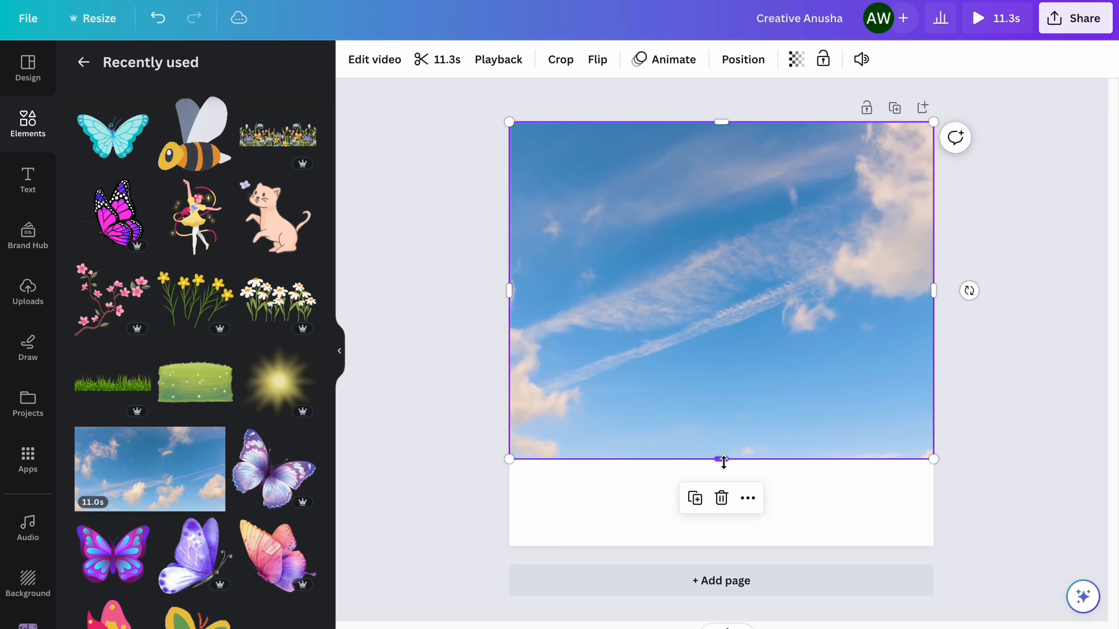
- Add the green meadow graphic with white flowers and enlarge it across the page's lower part to full page width
click(425, 420)
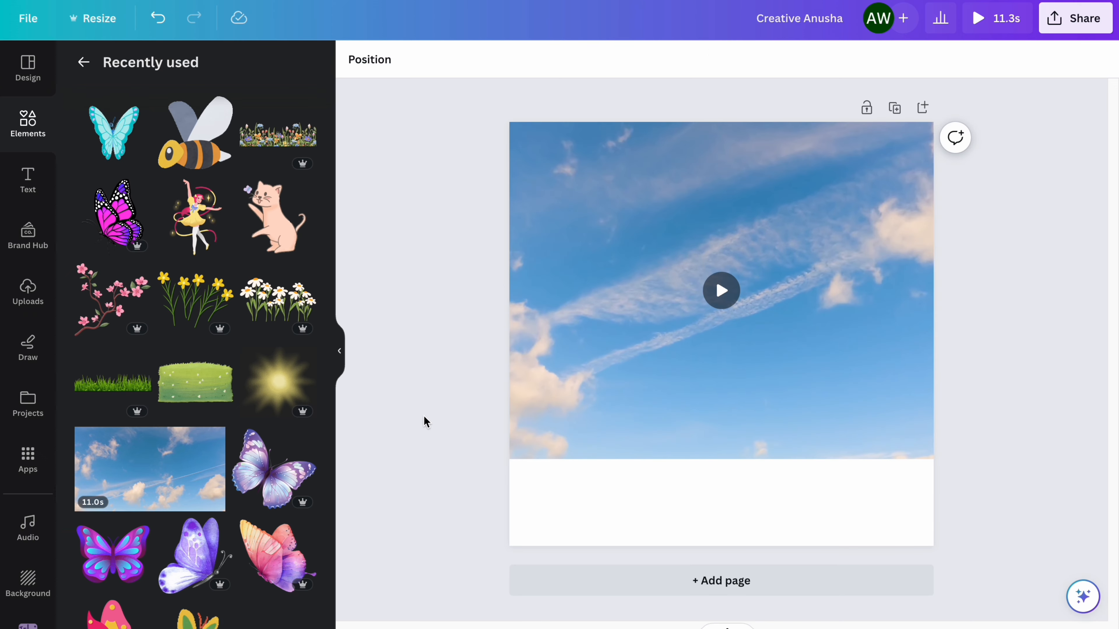
click(195, 381)
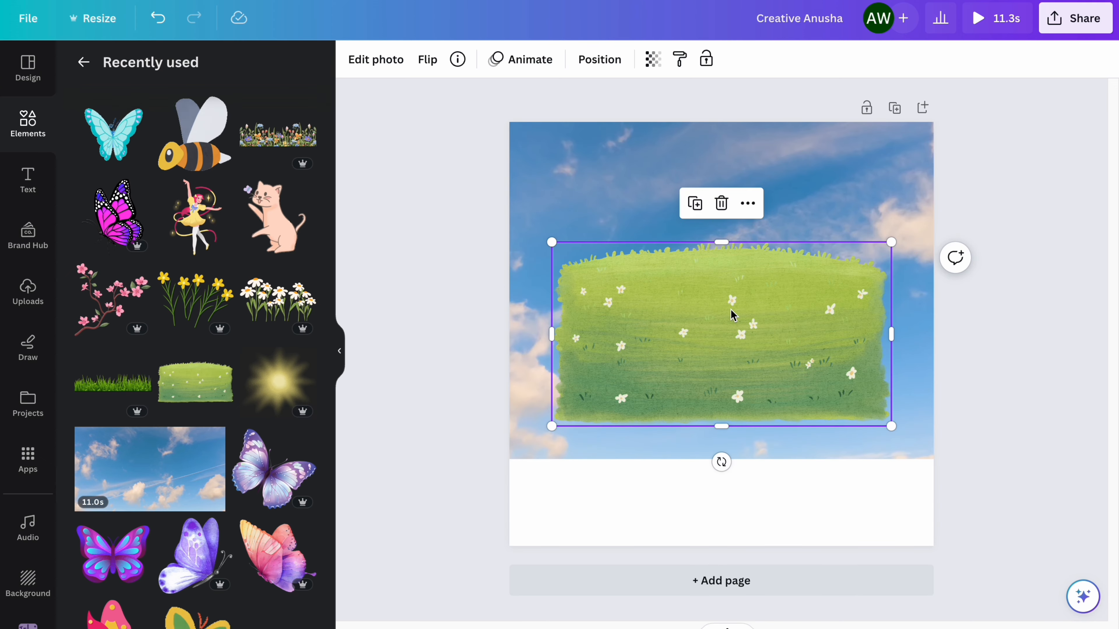
drag(731, 314, 676, 506)
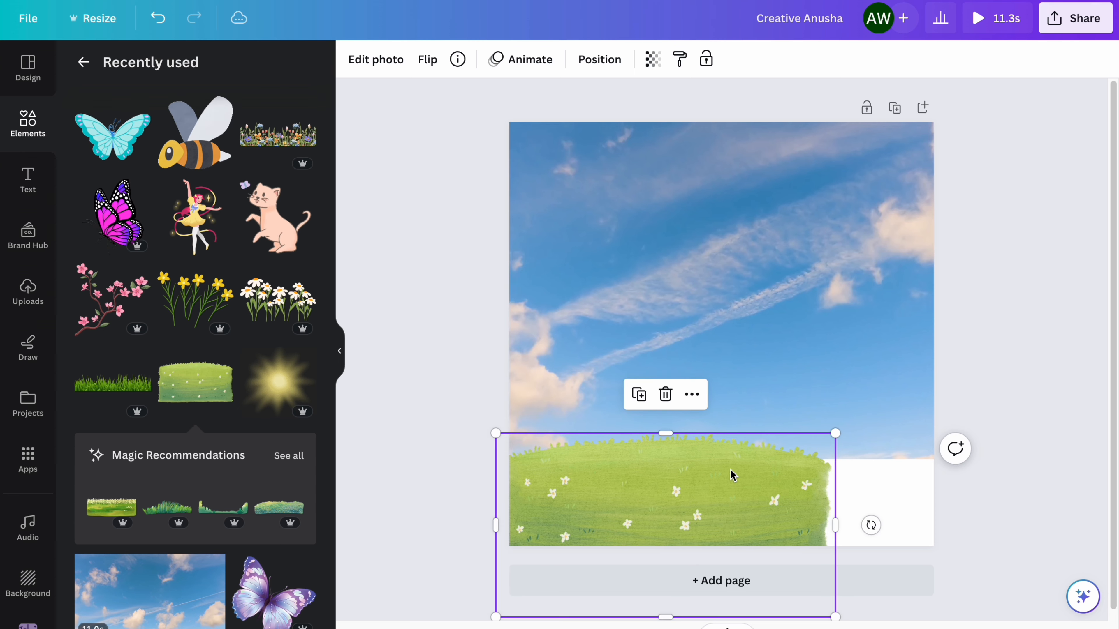
drag(834, 432, 968, 417)
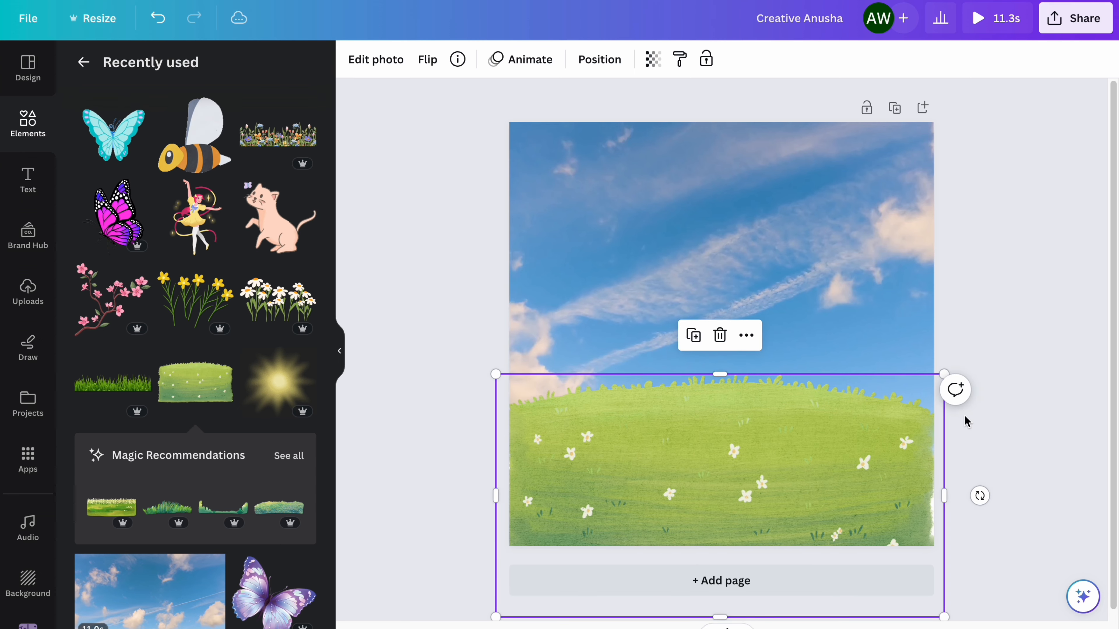
- Send the meadow one layer backward behind the sky video and adjust its size and position to fill the blank strip
right_click(830, 455)
mouse_move(866, 404)
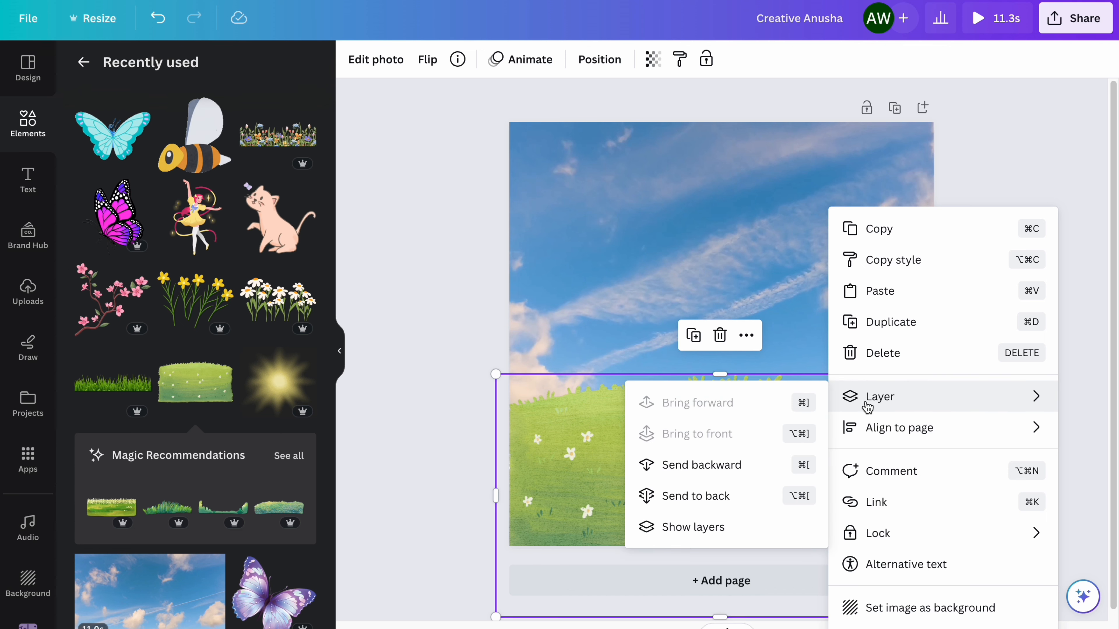
click(727, 466)
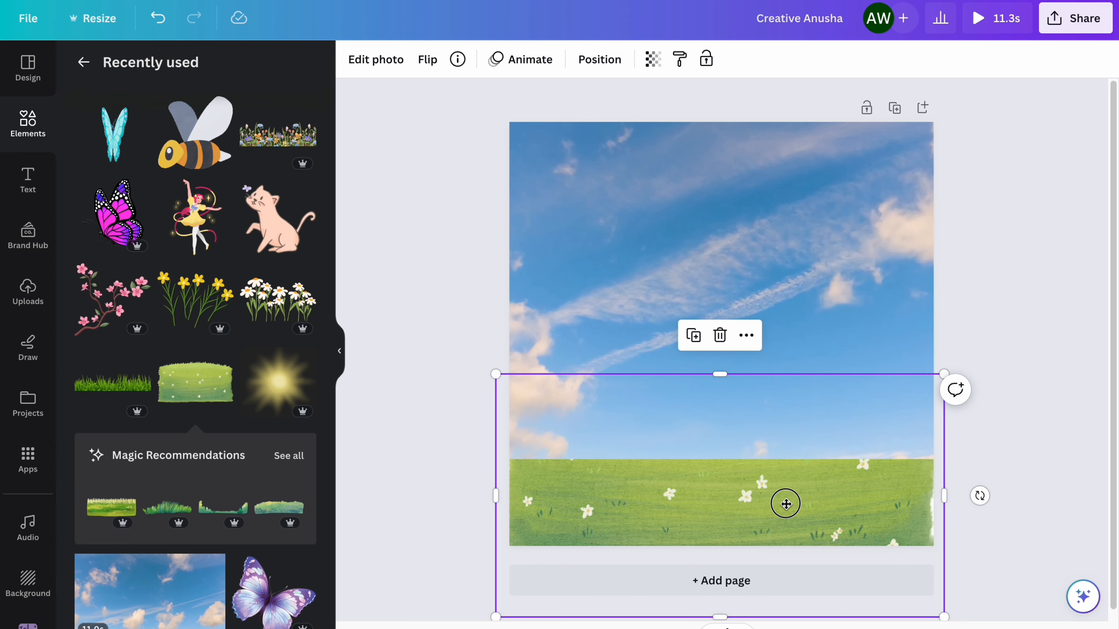
drag(785, 504, 787, 504)
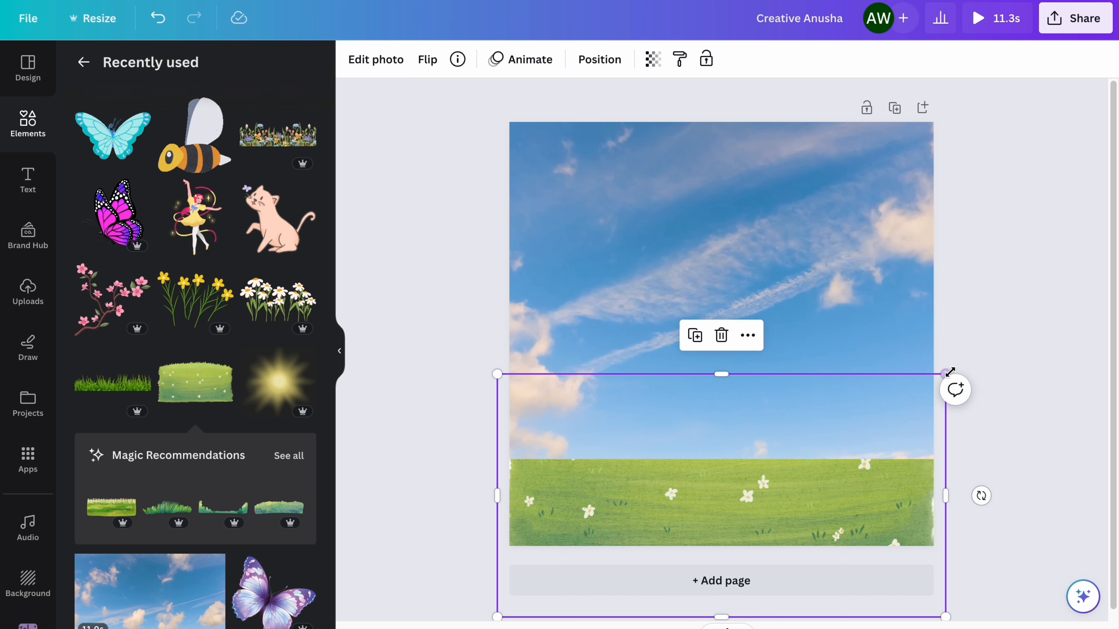
drag(947, 371, 950, 371)
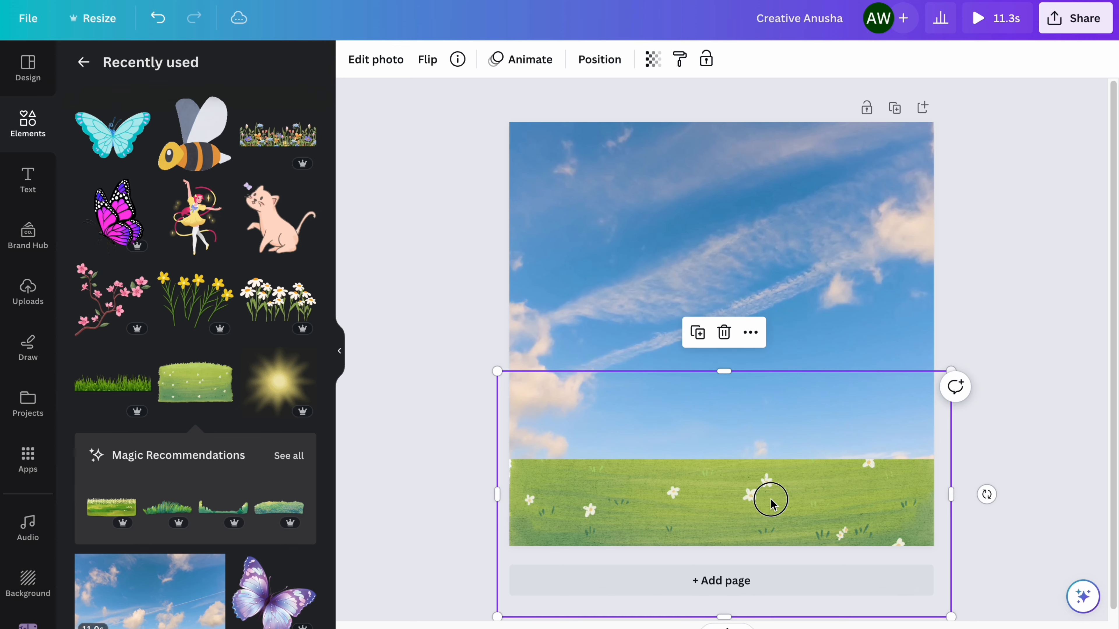
drag(771, 502, 768, 501)
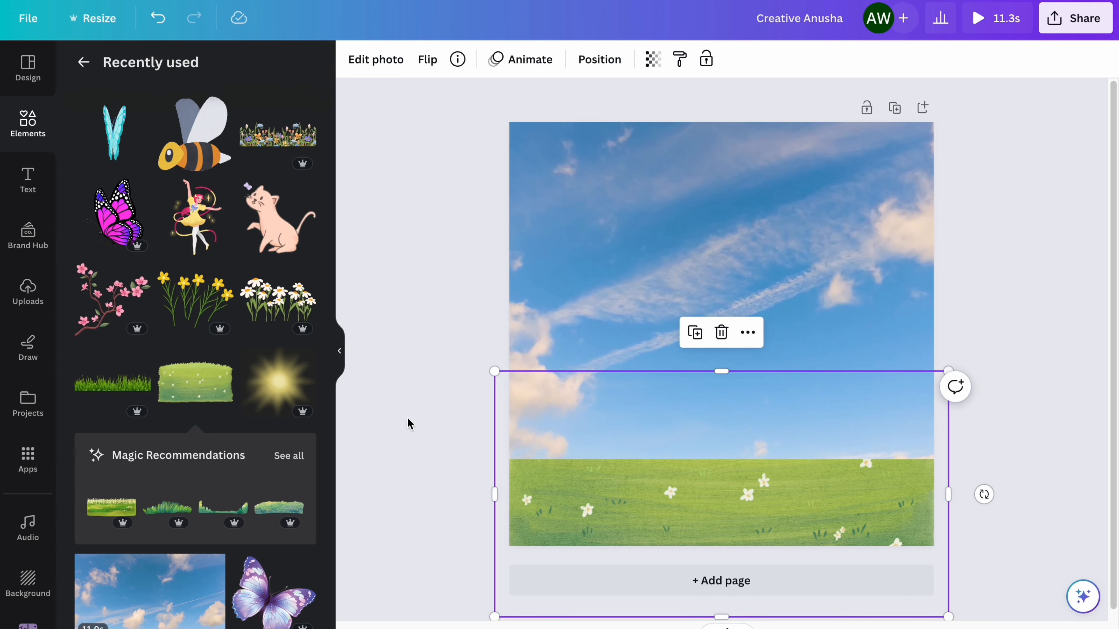
click(374, 426)
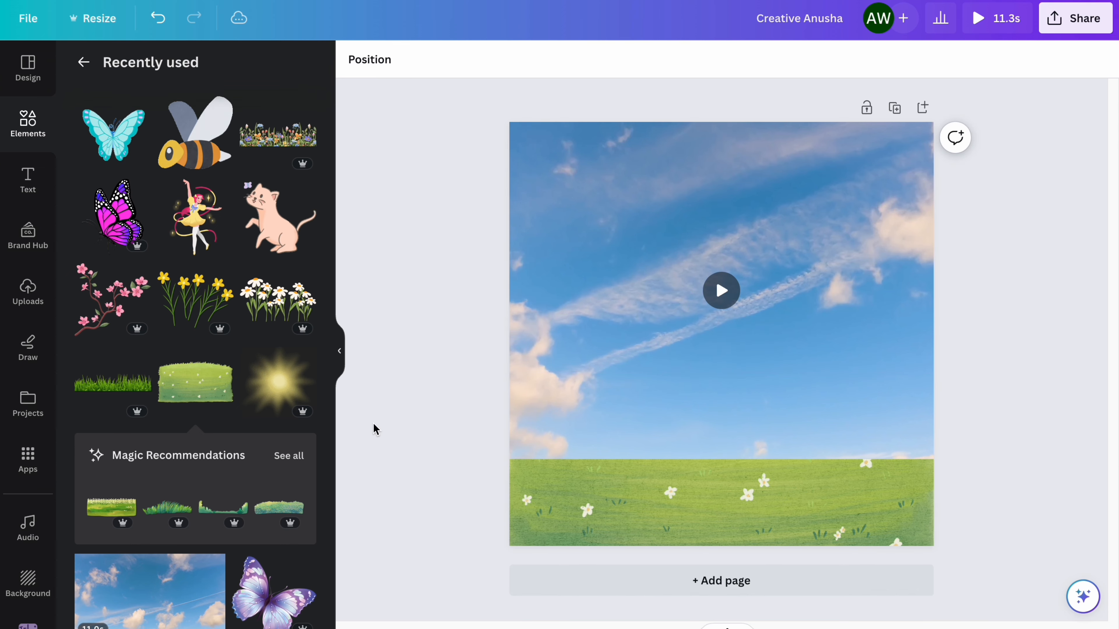
- Add the grass strip, stretch it to full page width, trim its lower part and rest it on the meadow's upper edge
click(140, 398)
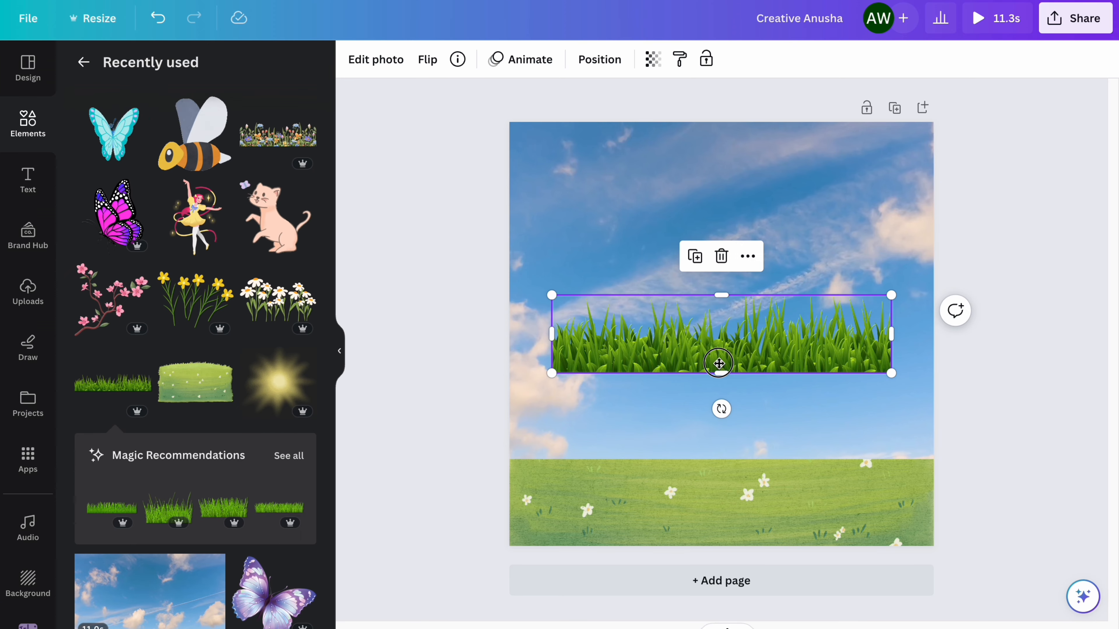
drag(718, 364, 676, 449)
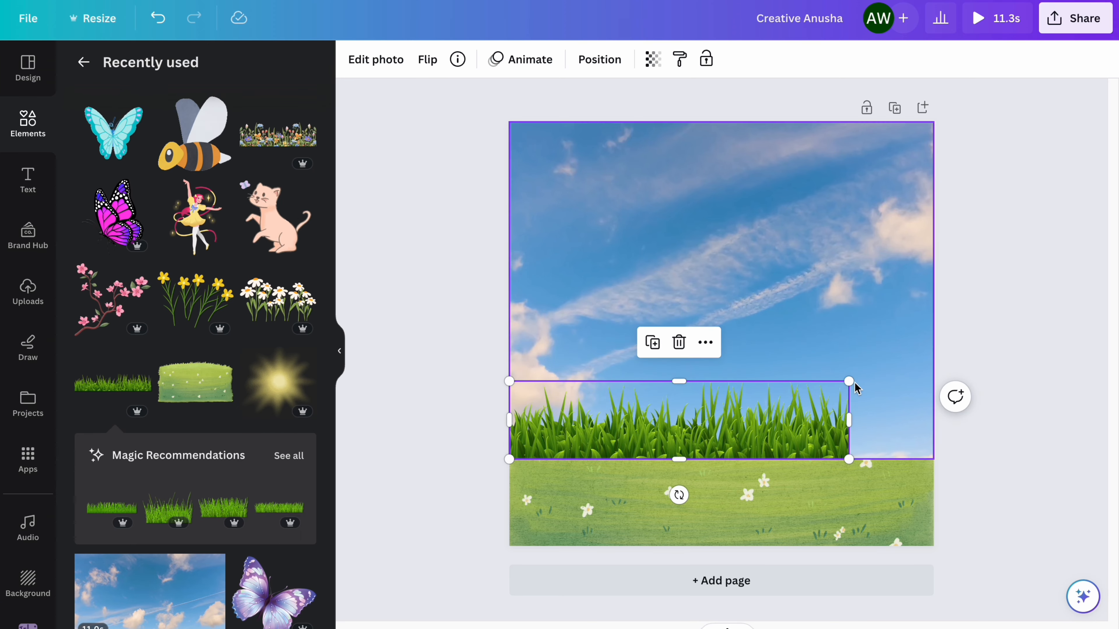
drag(849, 381, 934, 368)
drag(723, 459, 775, 438)
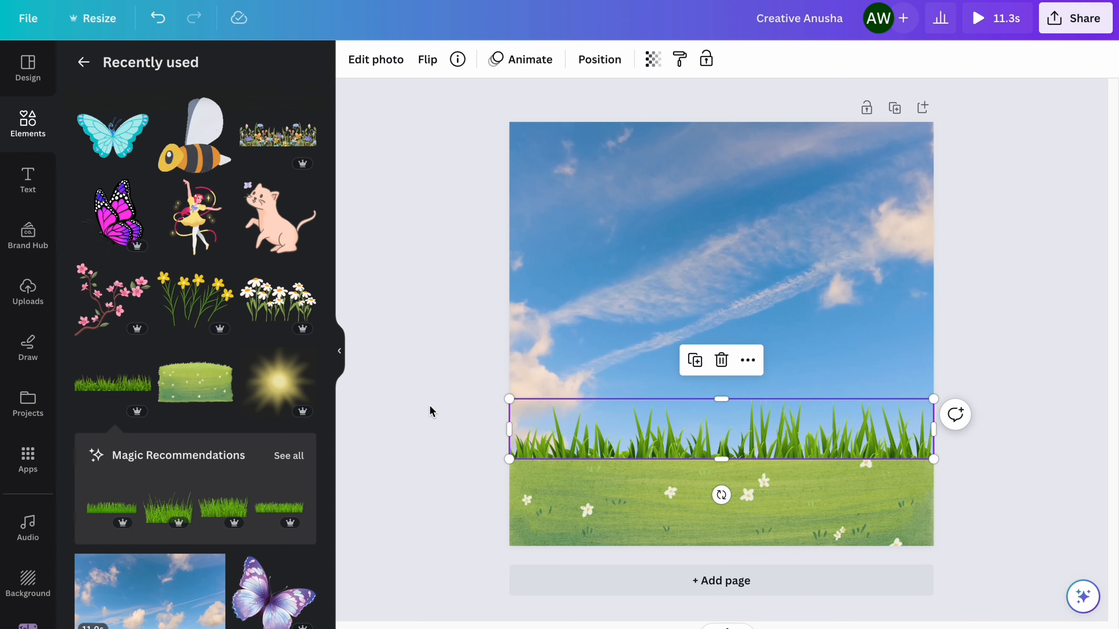
click(394, 410)
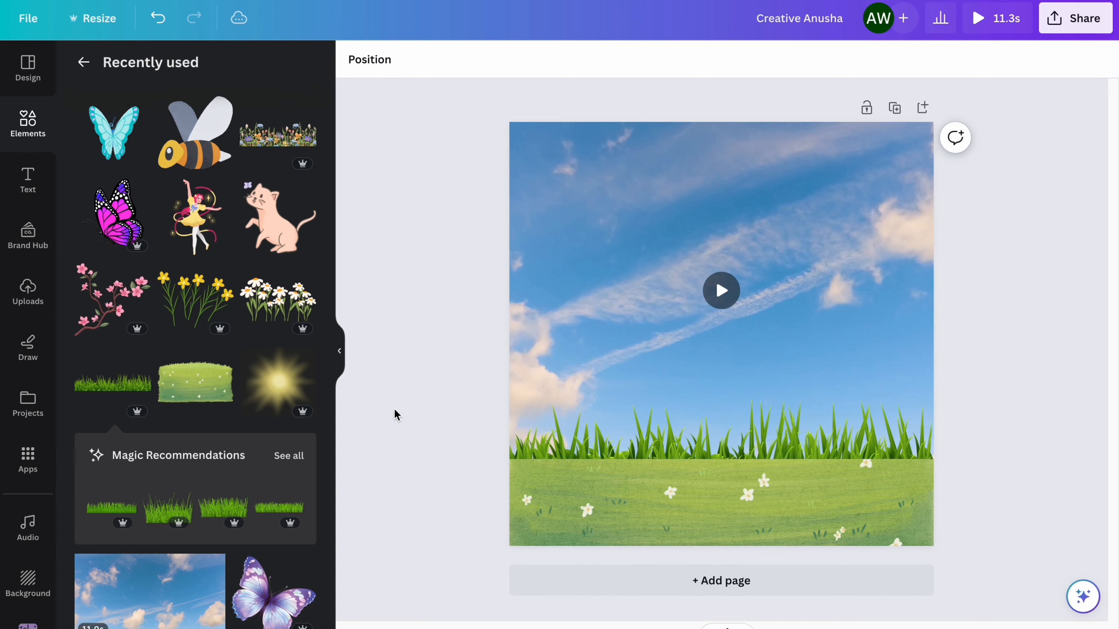
- Add the glowing sun graphic and place it centred on the page's upper-right corner
click(286, 392)
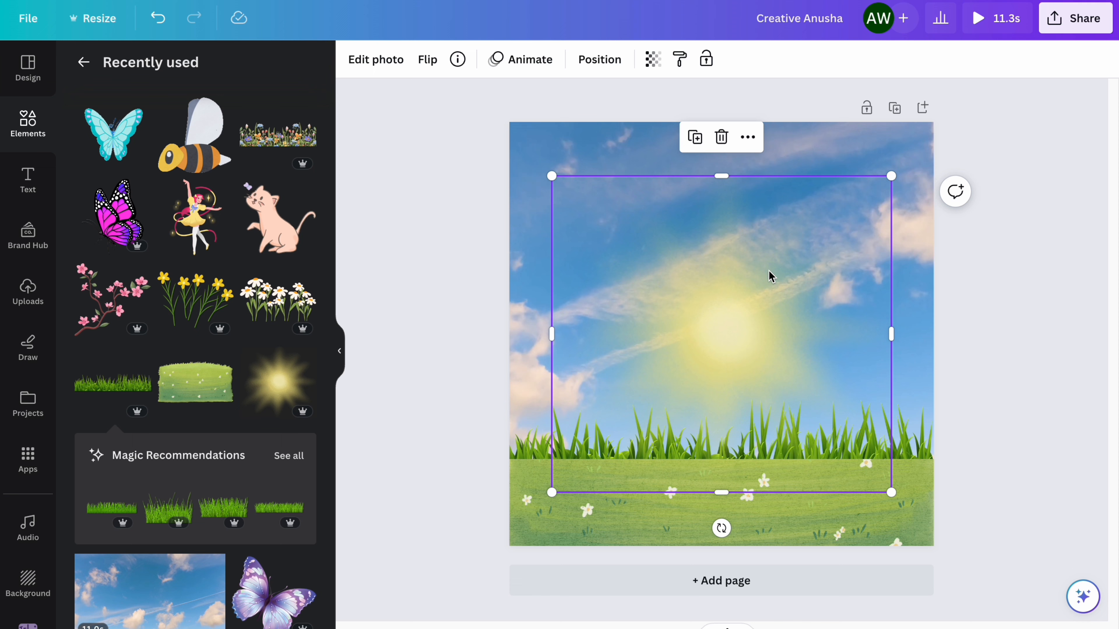
drag(737, 327, 939, 124)
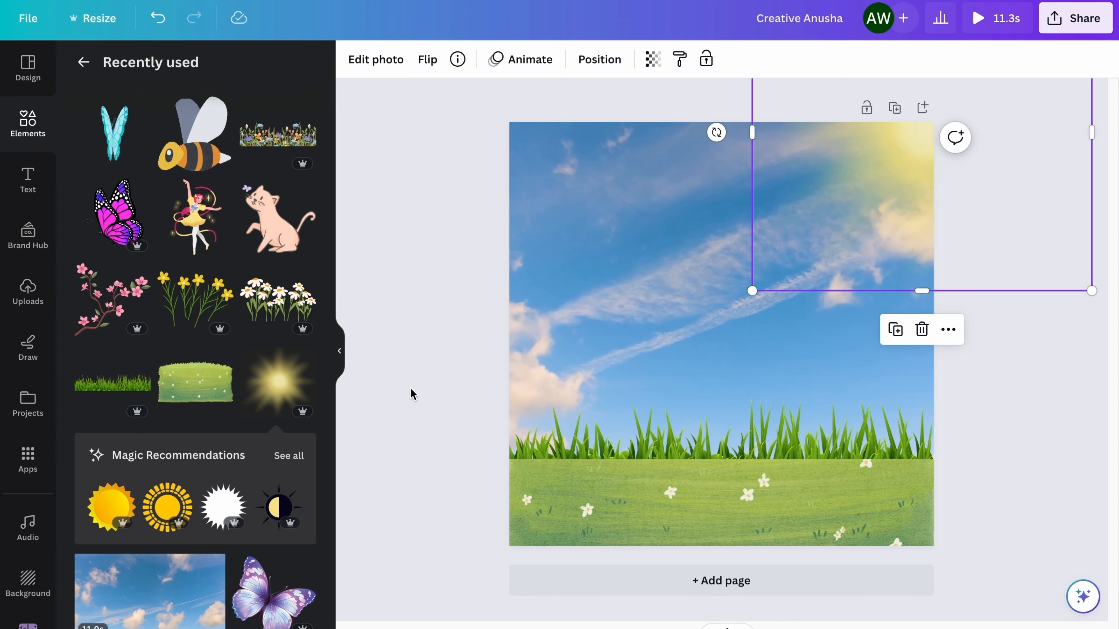
click(390, 400)
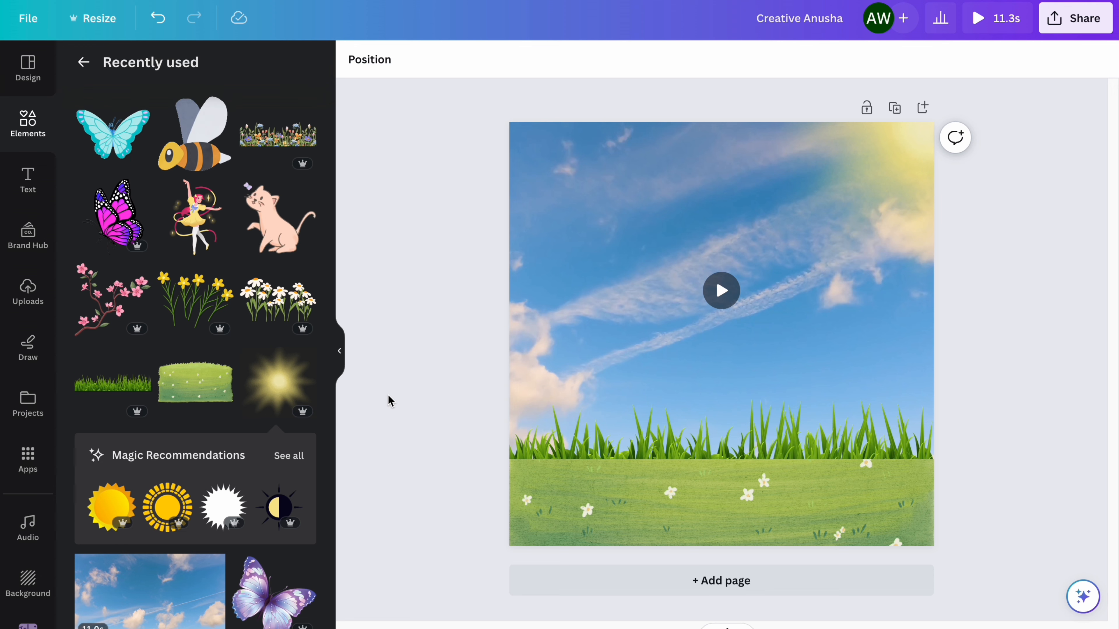
- Add the yellow flowers graphic and recolour its stems dark green, its petals lighter yellow and its flower centres white
click(195, 300)
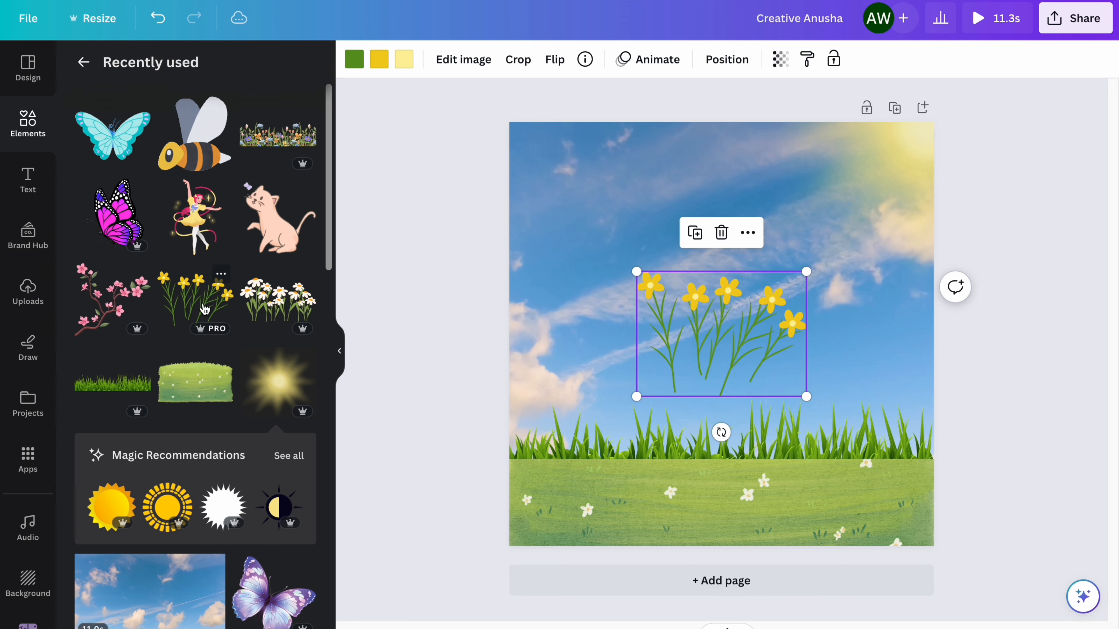
click(354, 60)
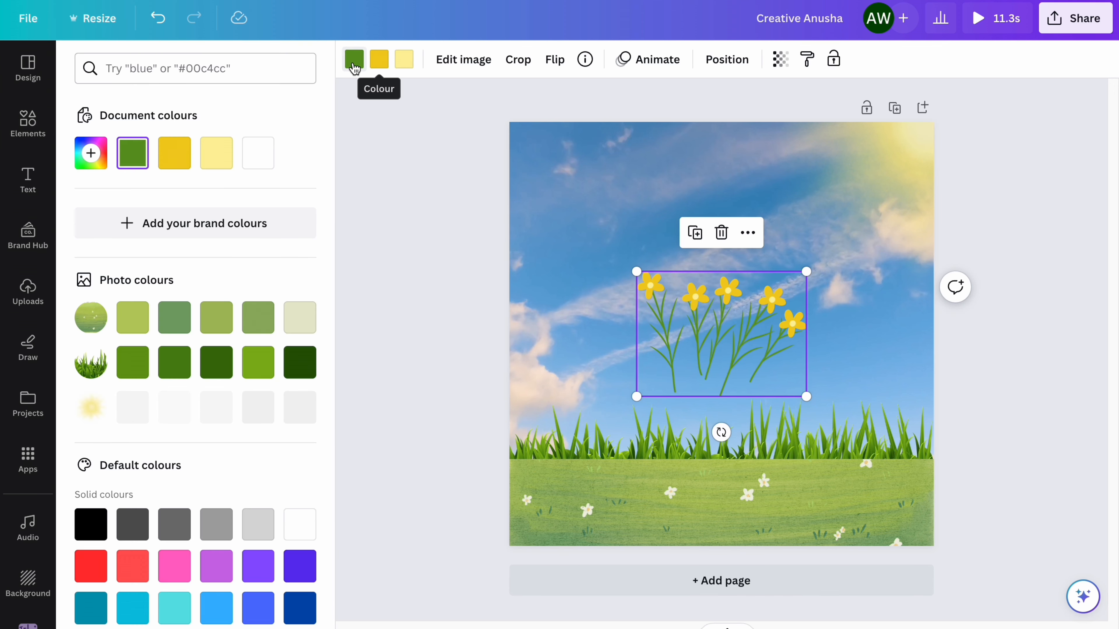
click(301, 364)
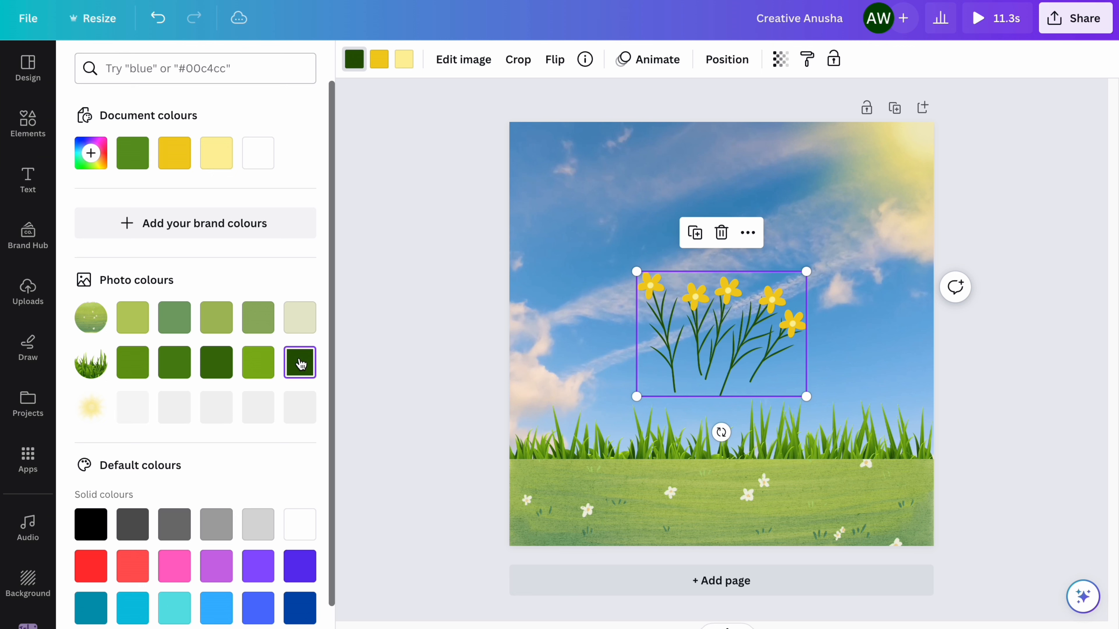
click(408, 63)
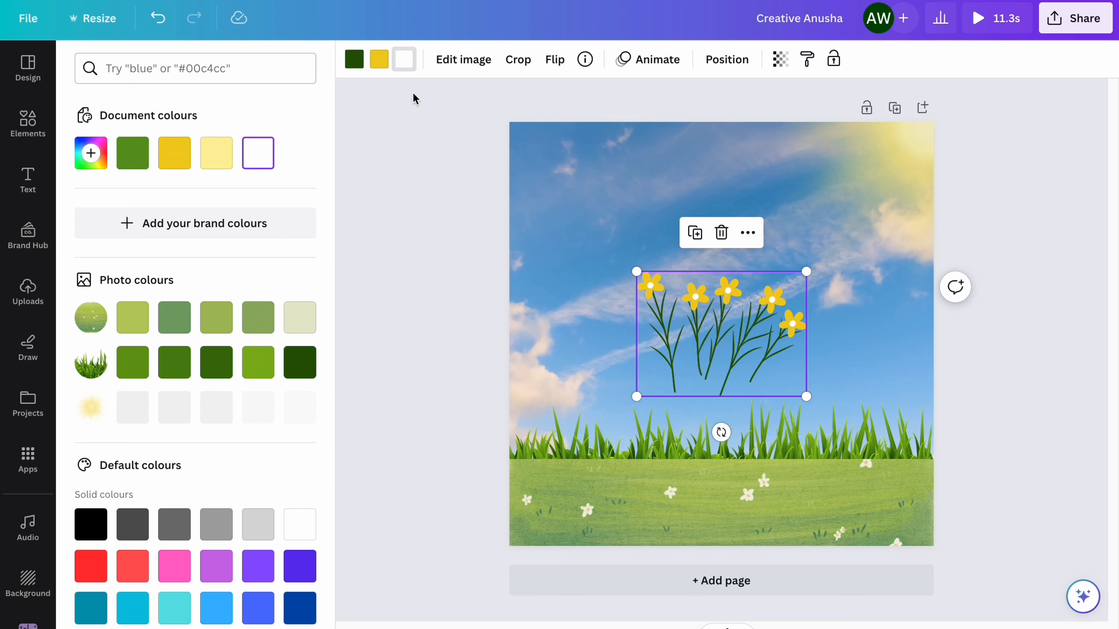
click(379, 61)
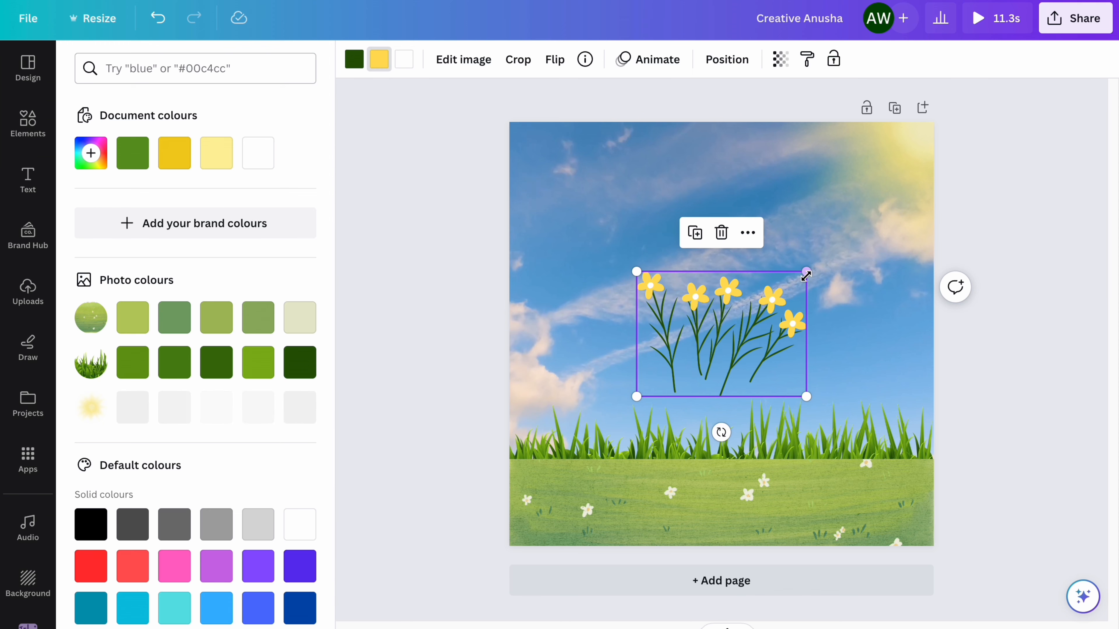
- Shrink the yellow flowers into the left end of the grass and place a horizontally flipped copy right beside them
drag(804, 270, 599, 392)
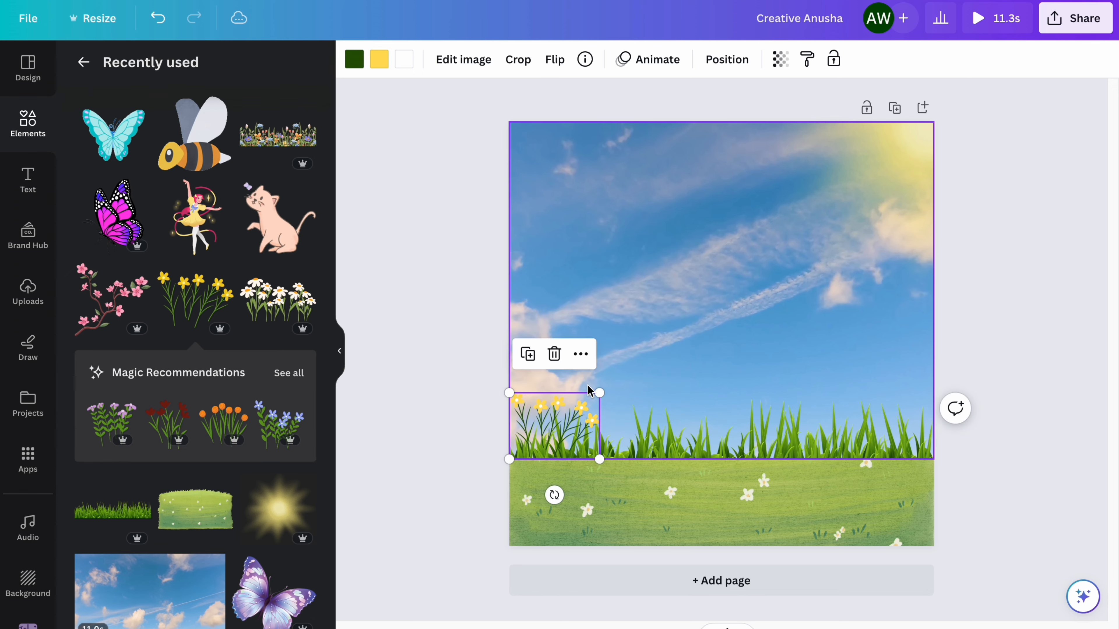
drag(532, 421, 536, 418)
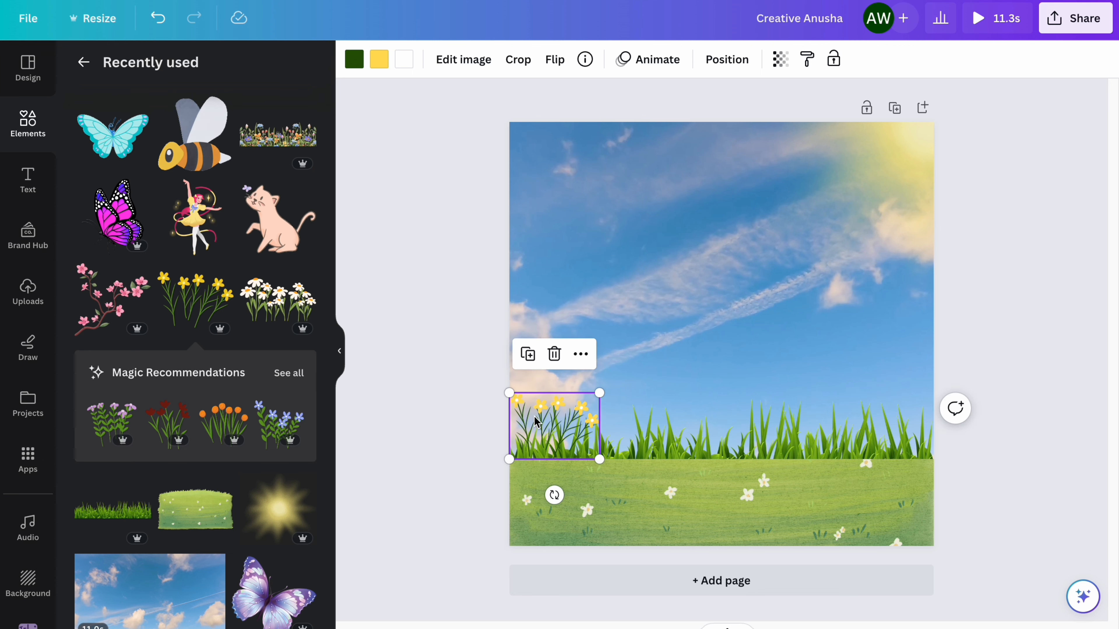
click(555, 60)
click(568, 99)
drag(549, 424, 641, 419)
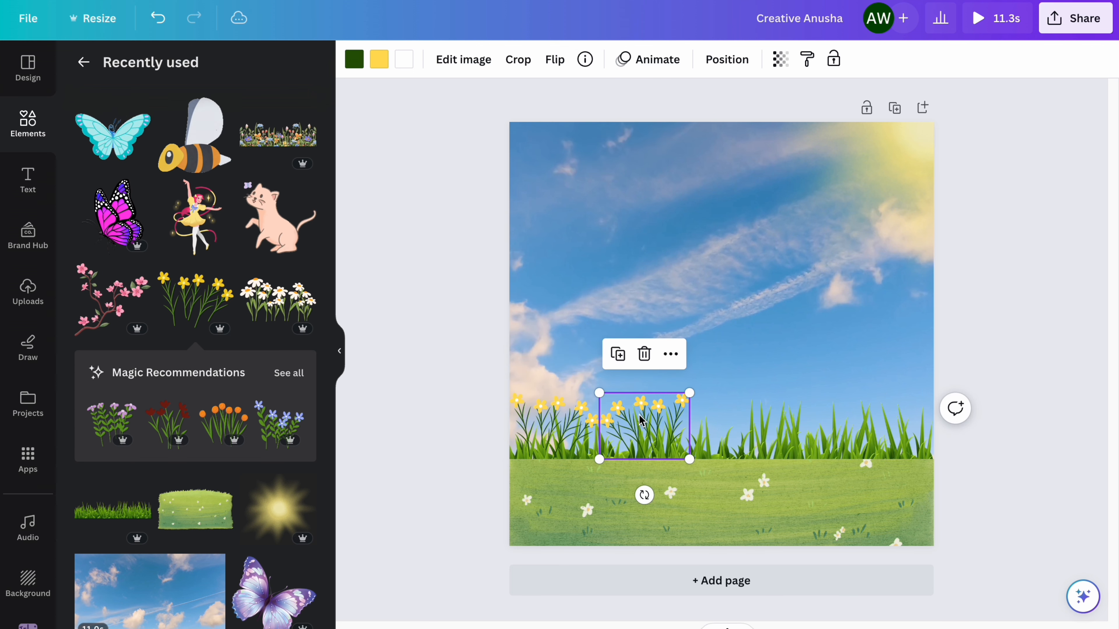
click(481, 387)
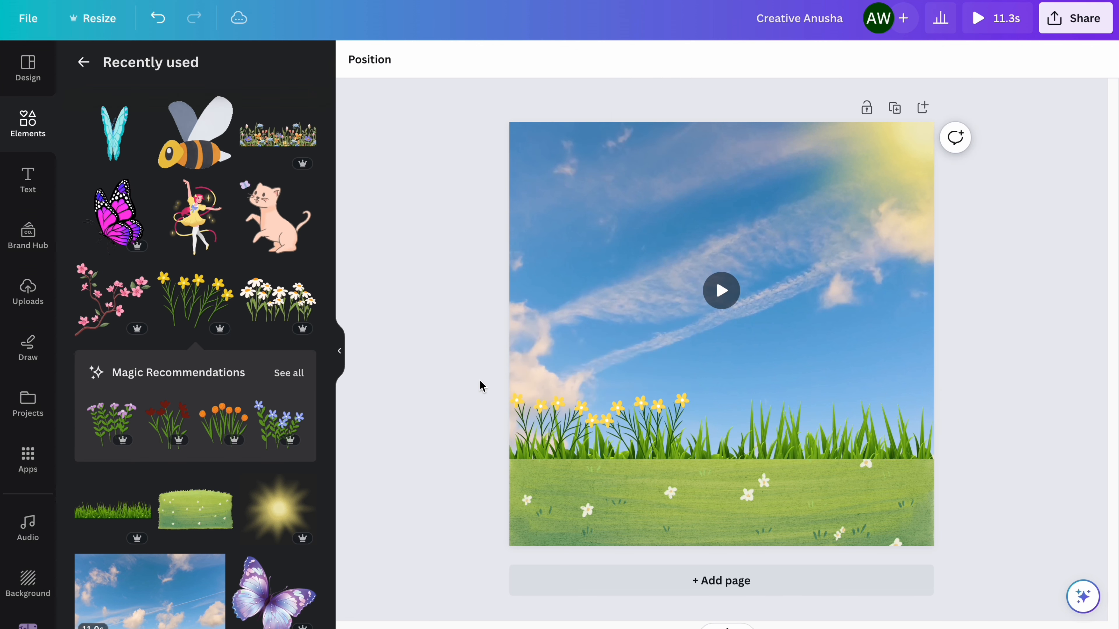
- Add the white daisies graphic, shrink it and stand it in the grass just right of the page's centre
click(272, 302)
drag(692, 317, 722, 385)
drag(825, 362, 797, 376)
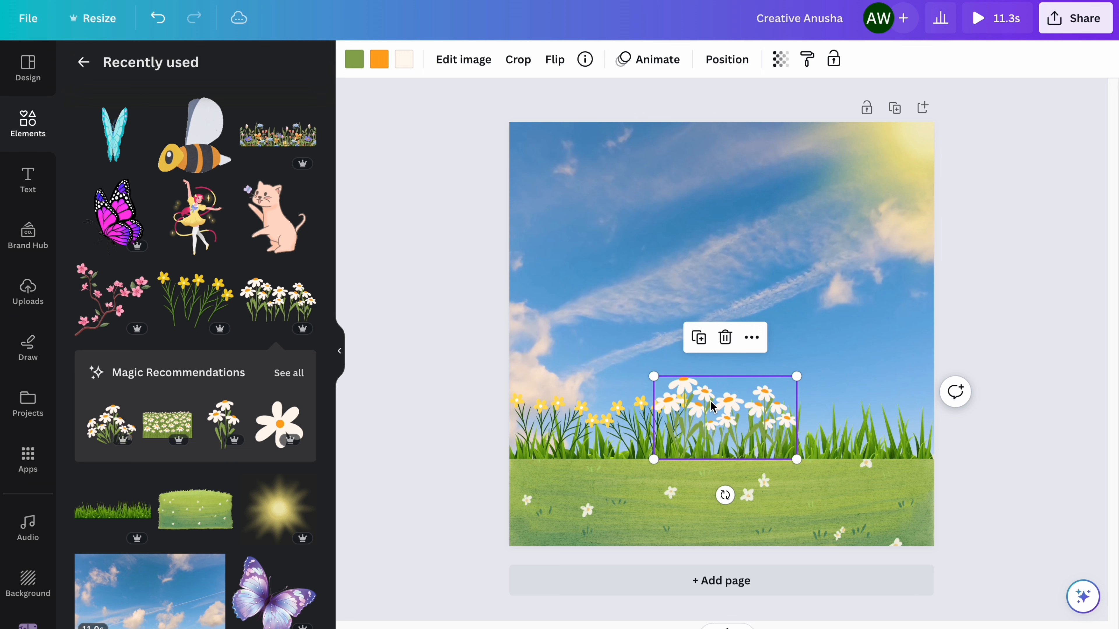
drag(711, 399, 716, 402)
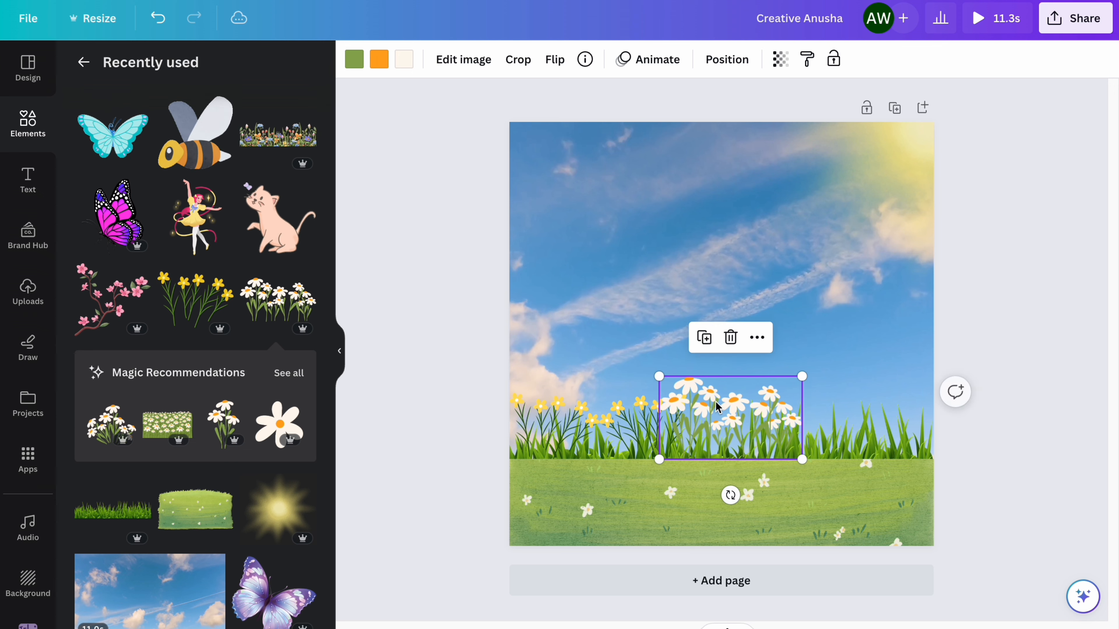
- Duplicate both yellow flower clumps and place the copies in the grass from the daisies to the page's right edge
click(552, 415)
click(529, 355)
drag(550, 423, 821, 423)
click(637, 412)
click(619, 357)
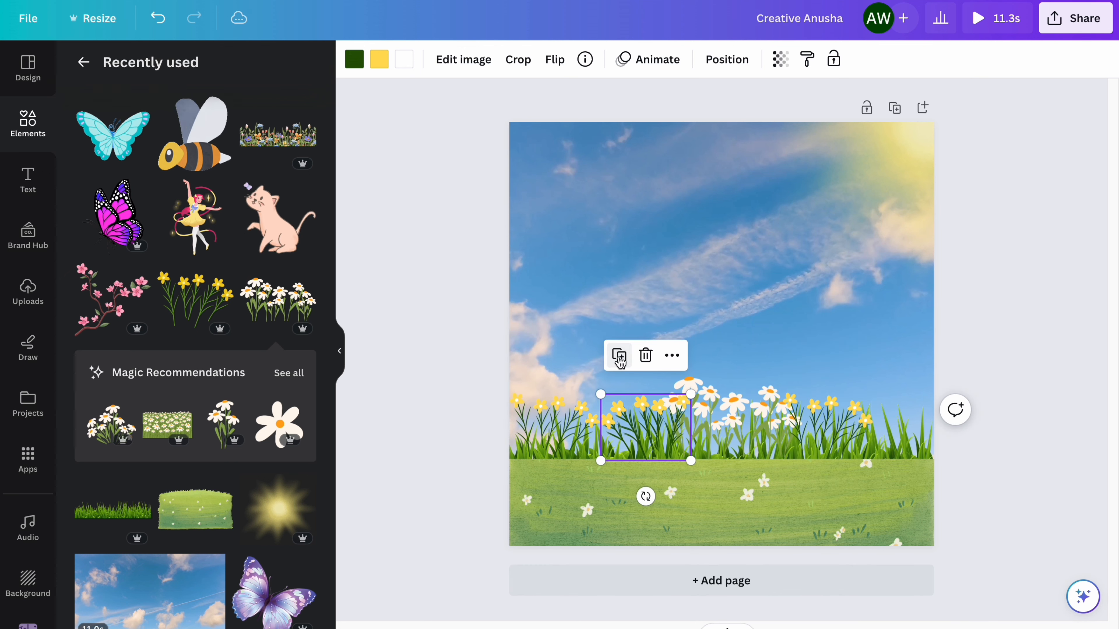
drag(665, 423, 893, 425)
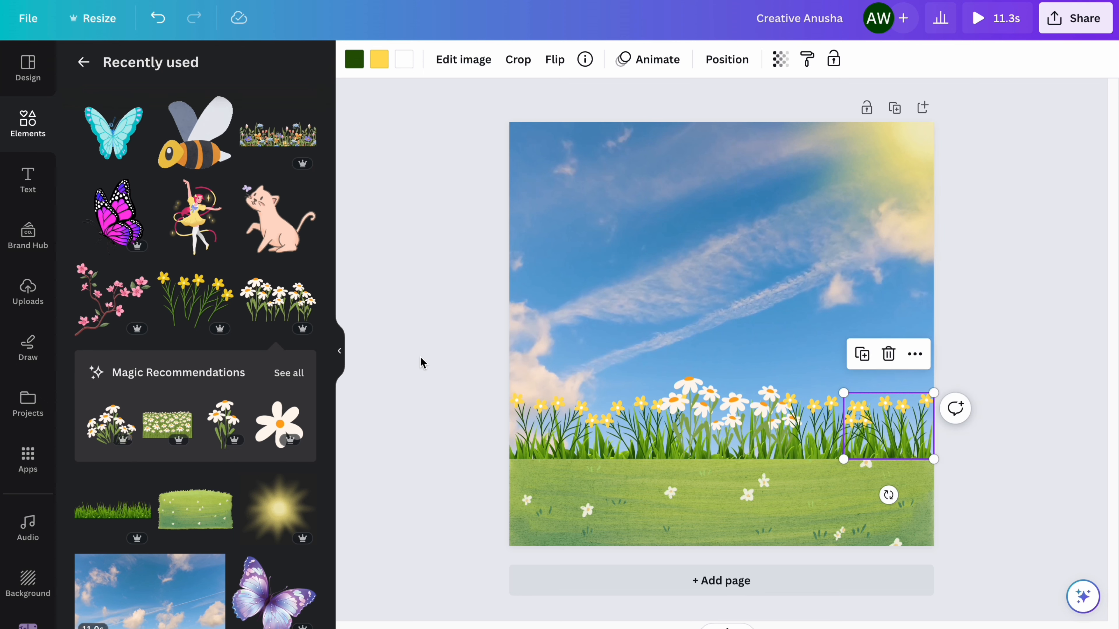
click(389, 350)
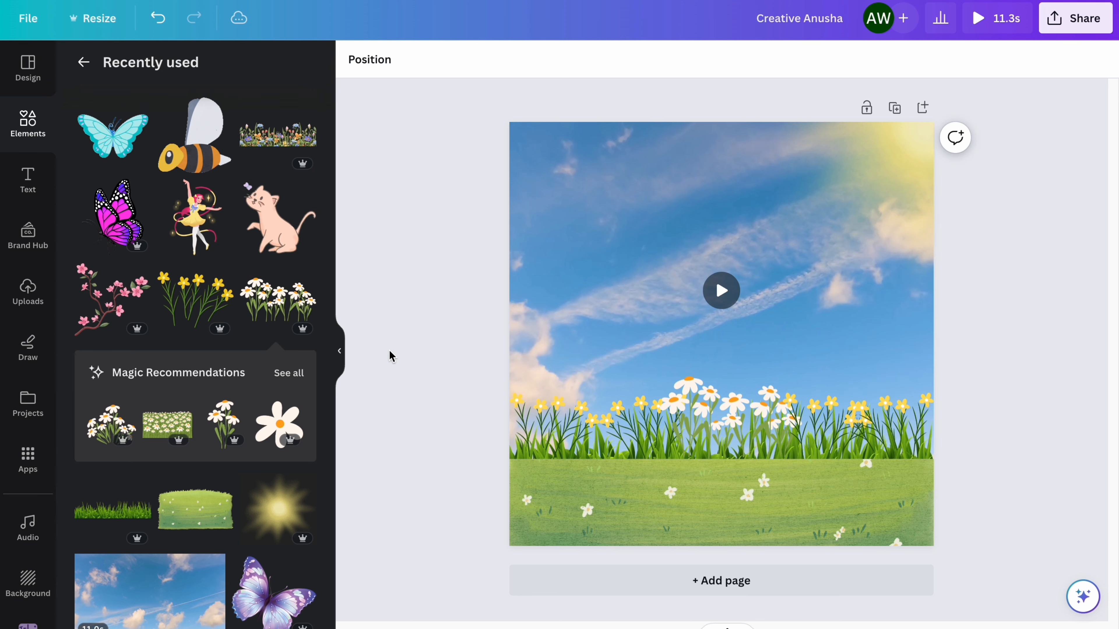
- Add the pink blossom branch, scale it down at the page's upper-left edge and rotate it slightly clockwise
click(114, 302)
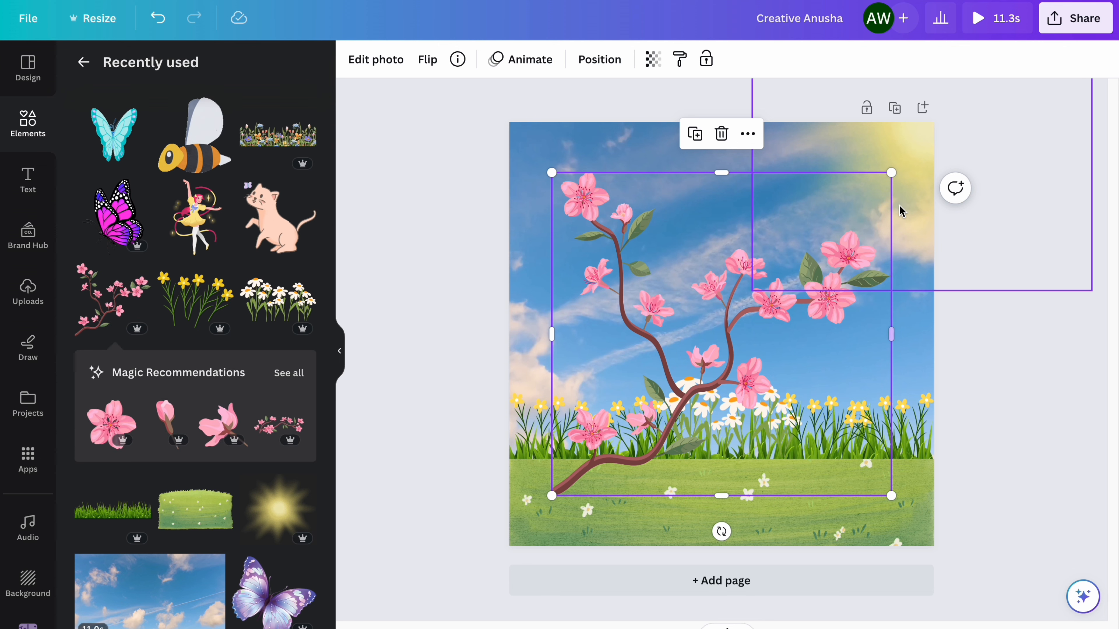
drag(891, 175, 694, 357)
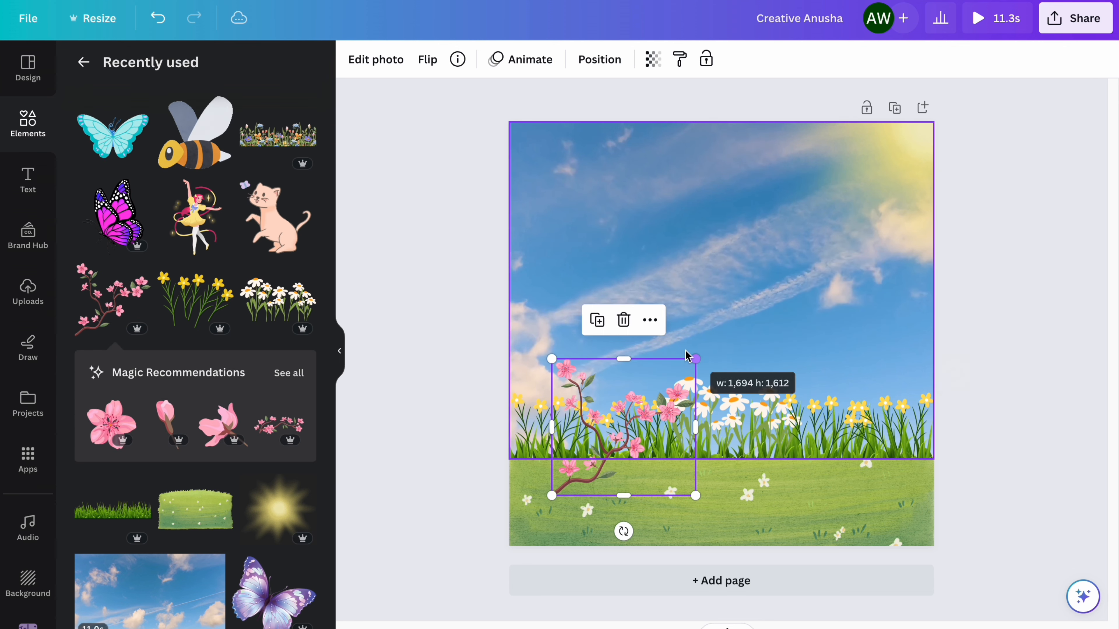
drag(617, 370, 559, 204)
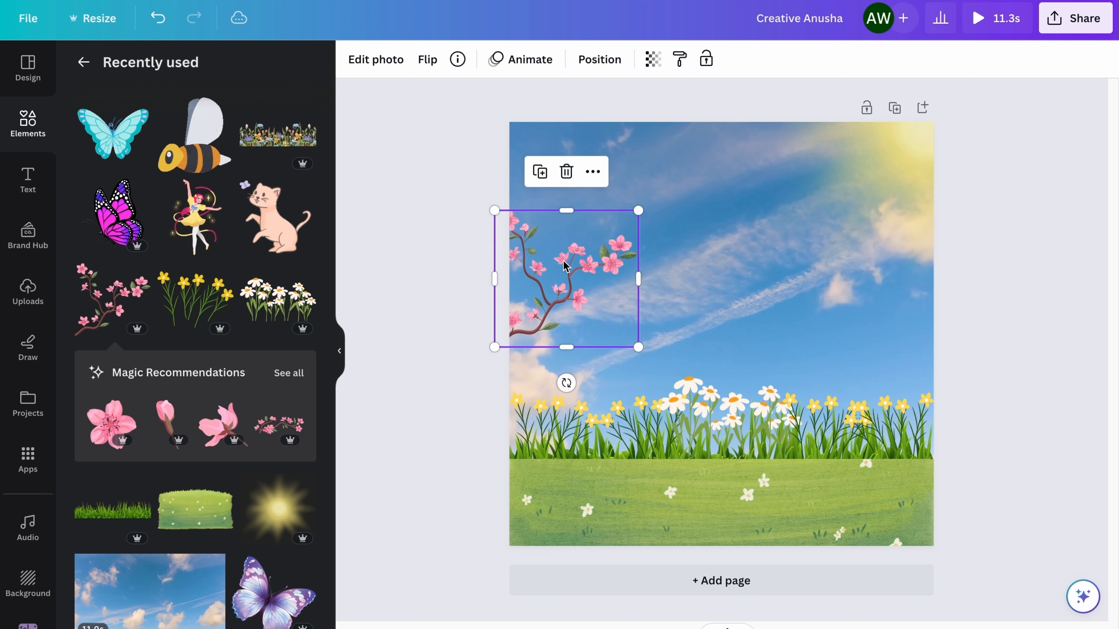
drag(635, 212, 678, 172)
mouse_move(586, 383)
mouse_down()
mouse_move(566, 392)
mouse_move(567, 382)
mouse_up()
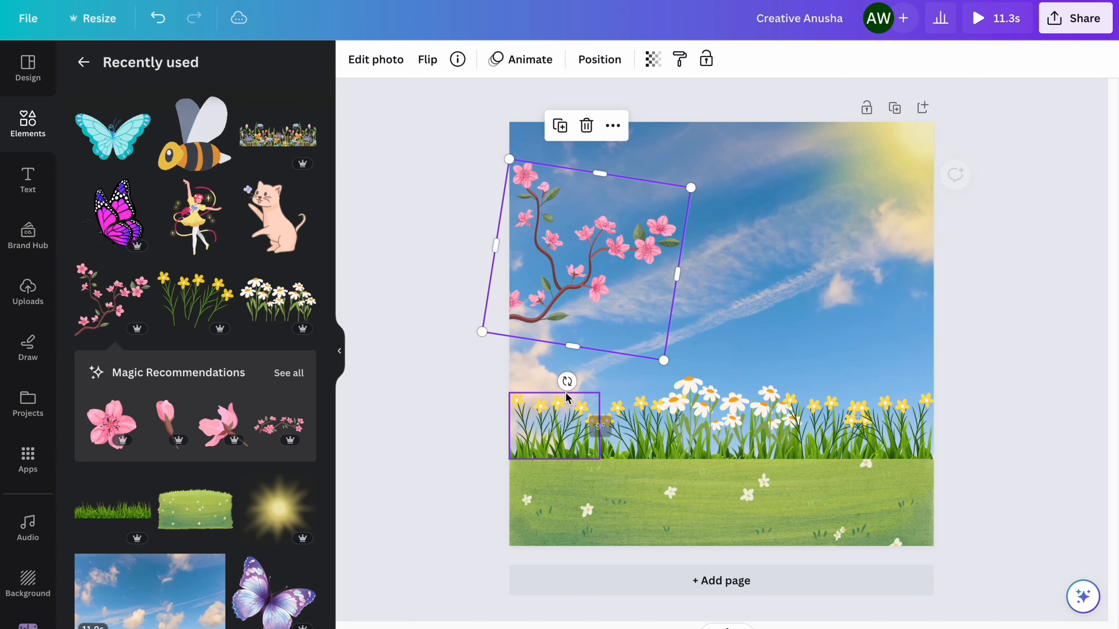
- Enlarge the pink blossom branch slightly and adjust its position at the page's left edge
drag(574, 257, 576, 256)
drag(704, 193, 721, 181)
click(419, 292)
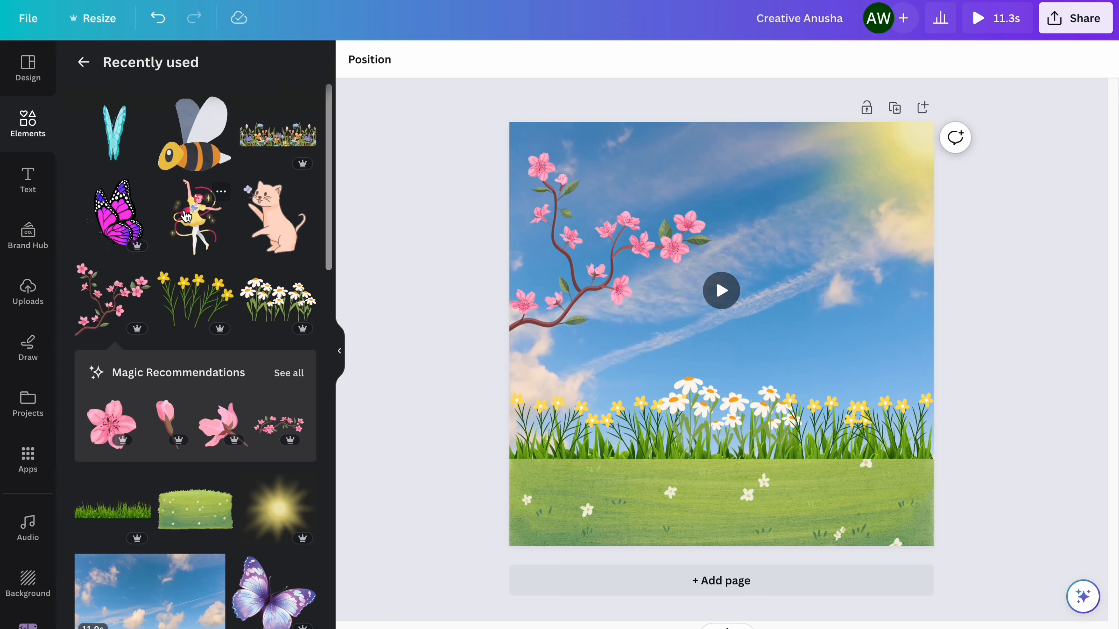
- Add the dancing girl with ribbons, shrink her and stand her on the meadow just right of the page's centre
click(188, 219)
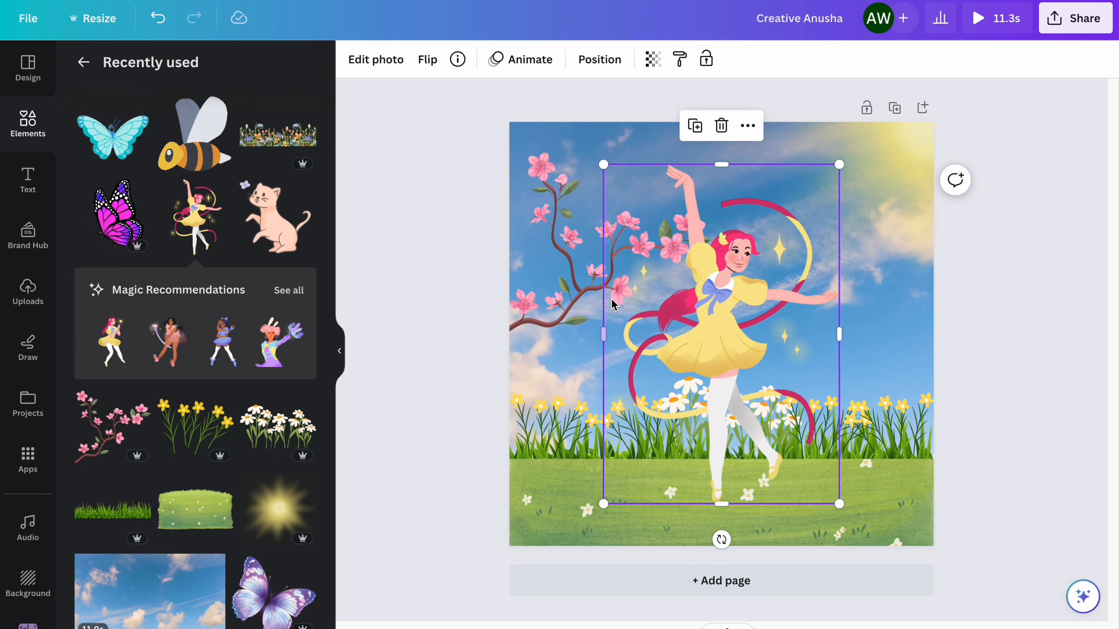
drag(717, 282, 725, 293)
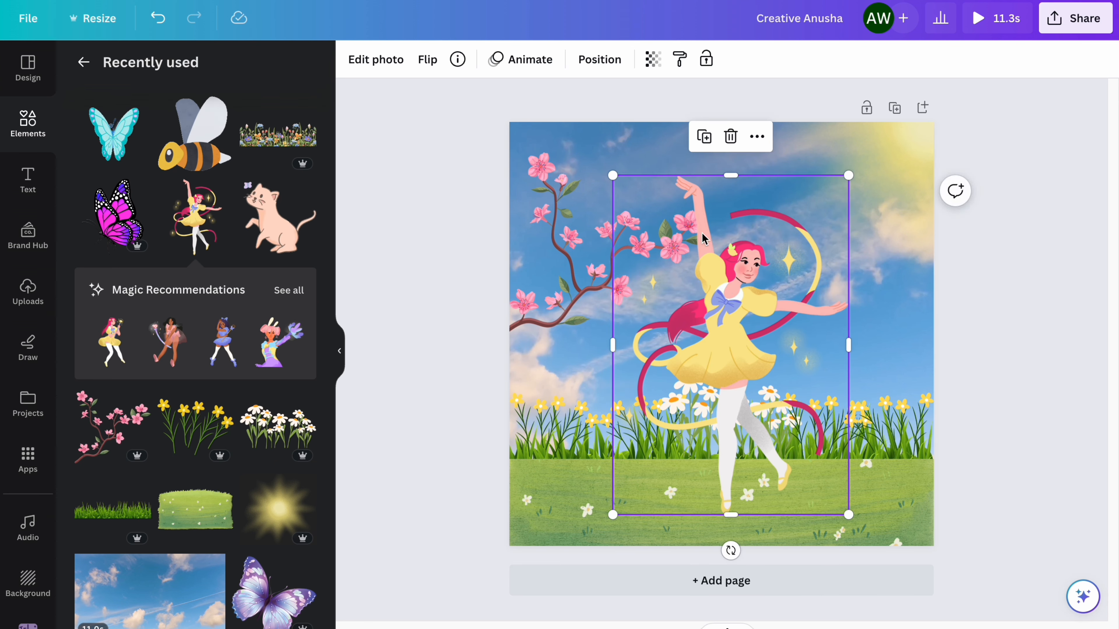
drag(620, 194, 651, 239)
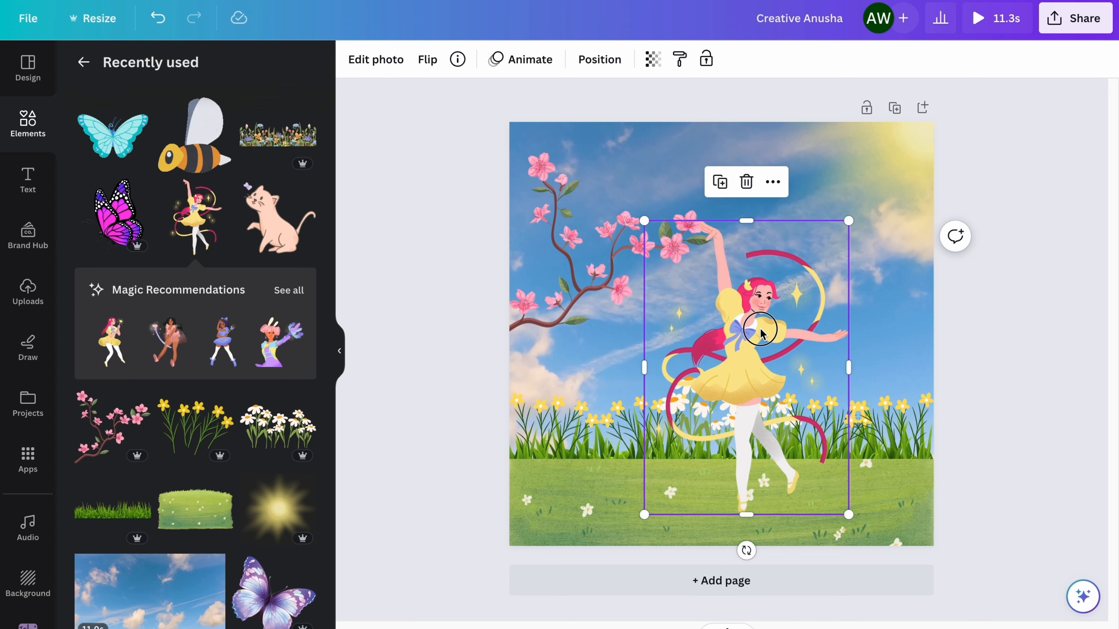
drag(760, 334, 774, 335)
- Shift the blossom branch left against the page's edge and move the dancer slightly left towards it
drag(584, 285, 574, 283)
click(733, 335)
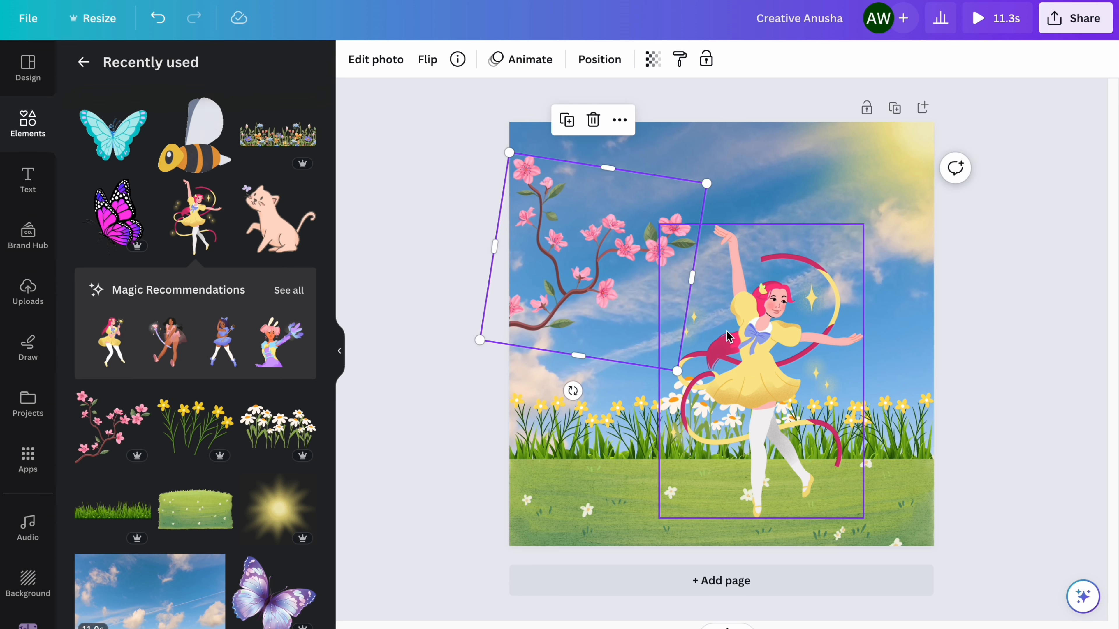
drag(733, 335, 706, 326)
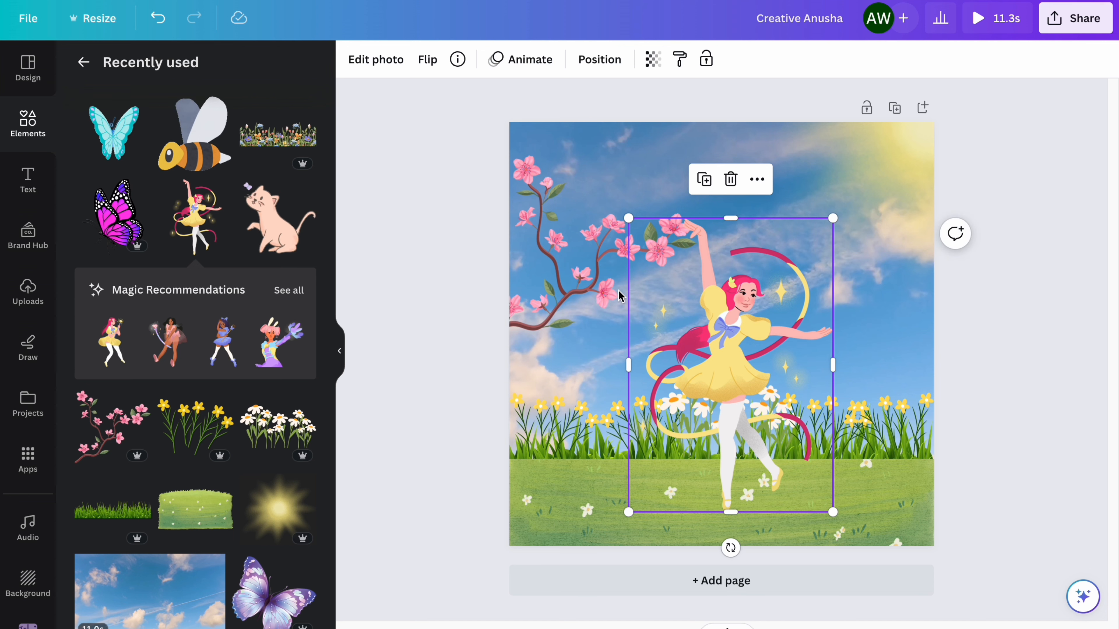
- Rotate the blossom branch further clockwise so its tip ends beside the dancer's raised arm
click(578, 281)
drag(575, 391, 518, 401)
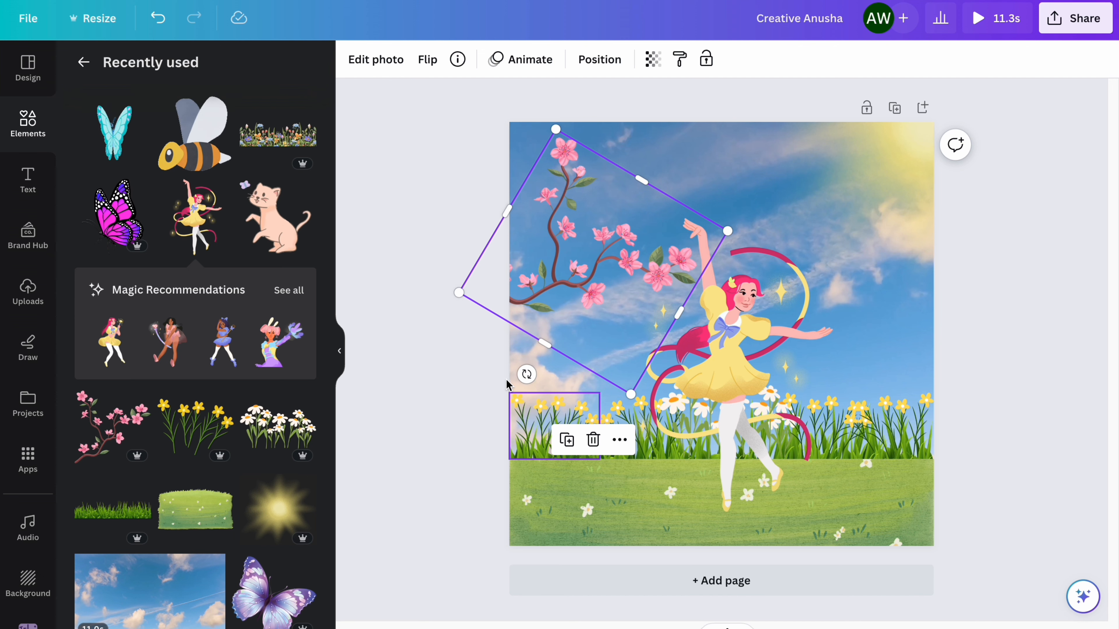
click(434, 335)
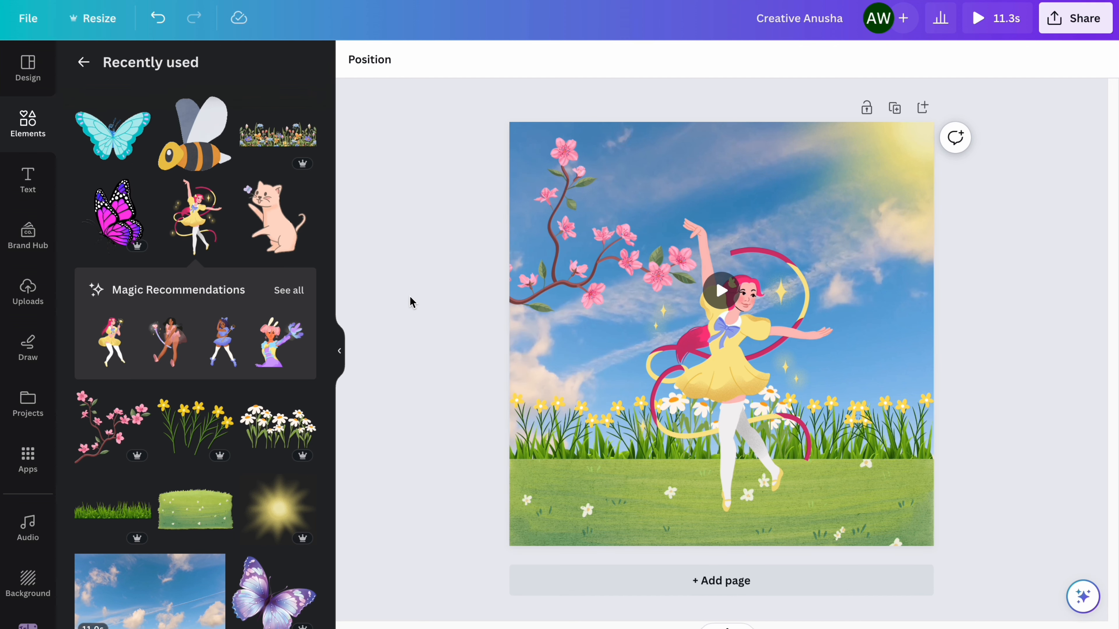
- Add the peach cat graphic and scale it down to sit on the meadow directly left of the dancer
click(284, 237)
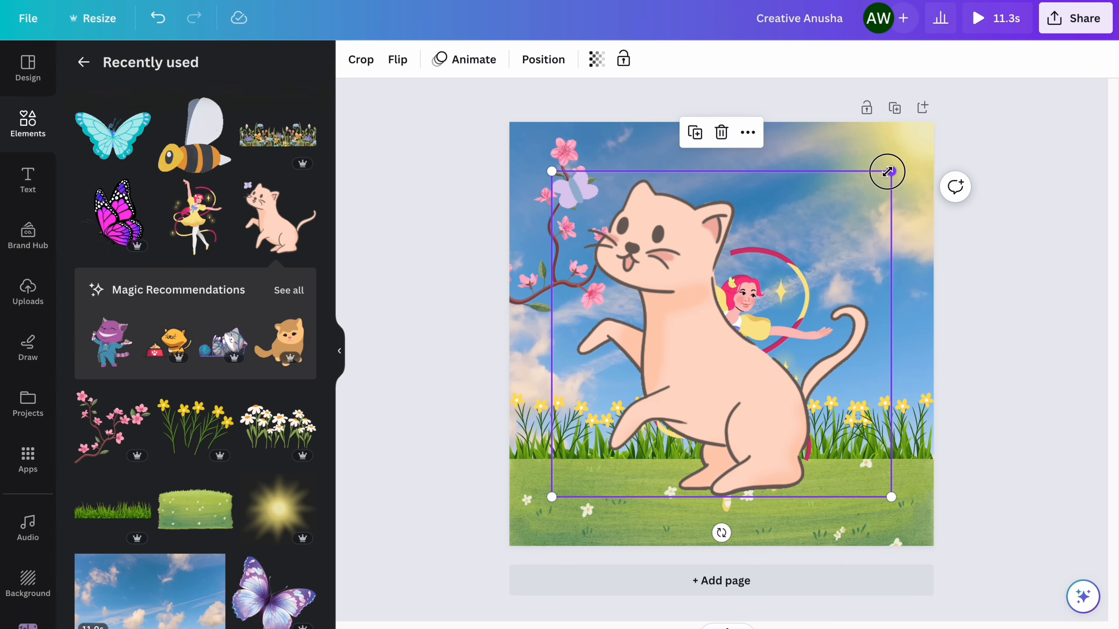
drag(887, 172, 648, 404)
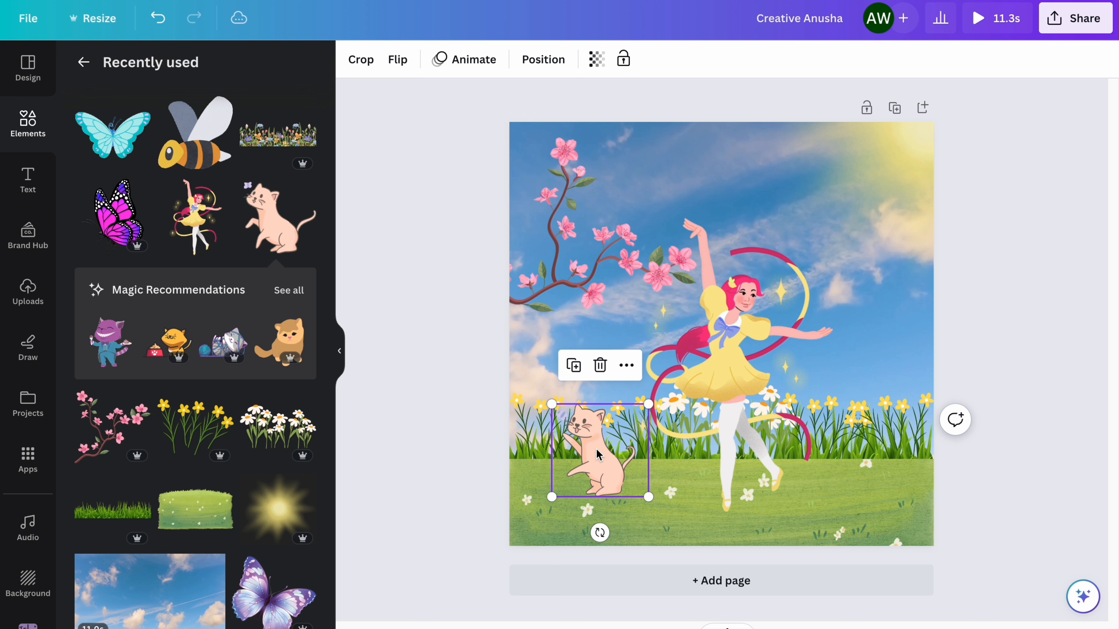
drag(580, 460, 622, 455)
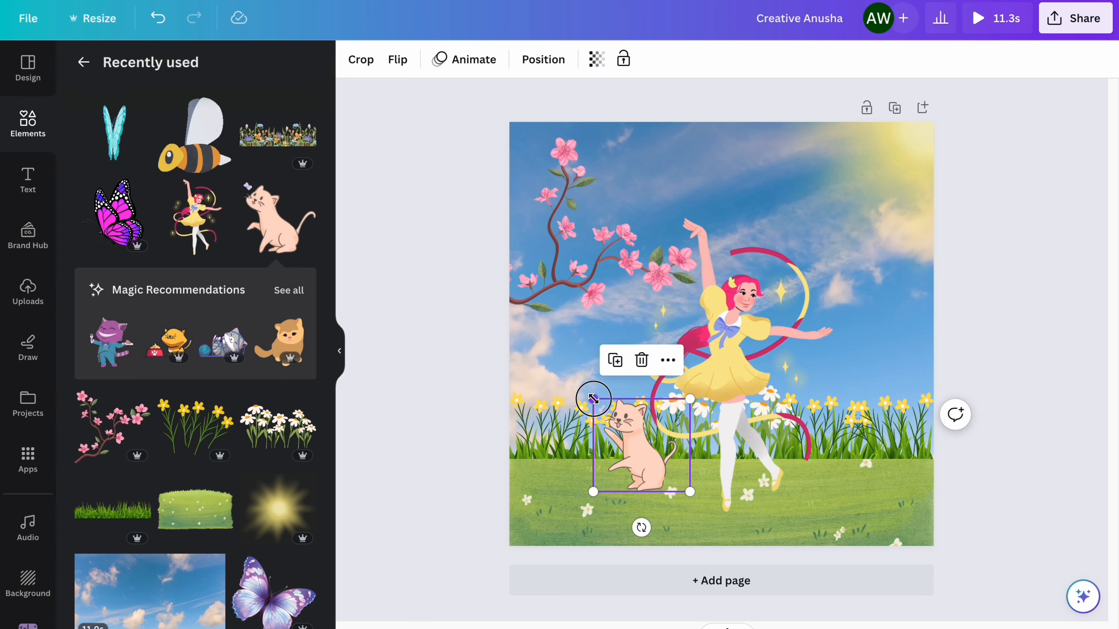
drag(592, 395, 589, 369)
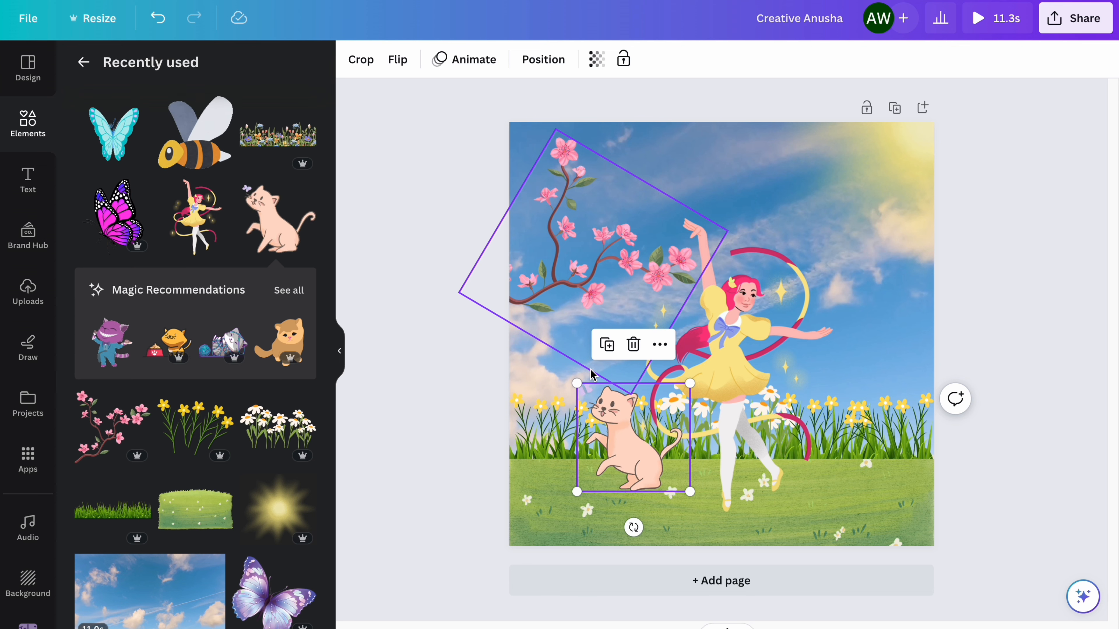
click(441, 380)
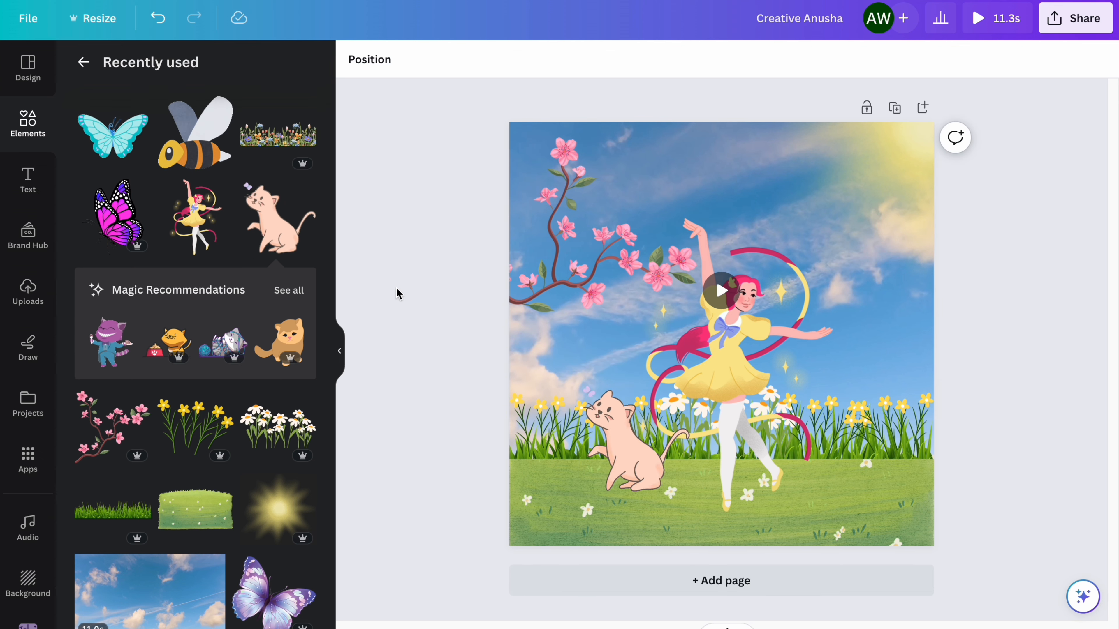
- Add the pink and purple butterfly, shrink it and place it on the dancer's outstretched hand
click(145, 242)
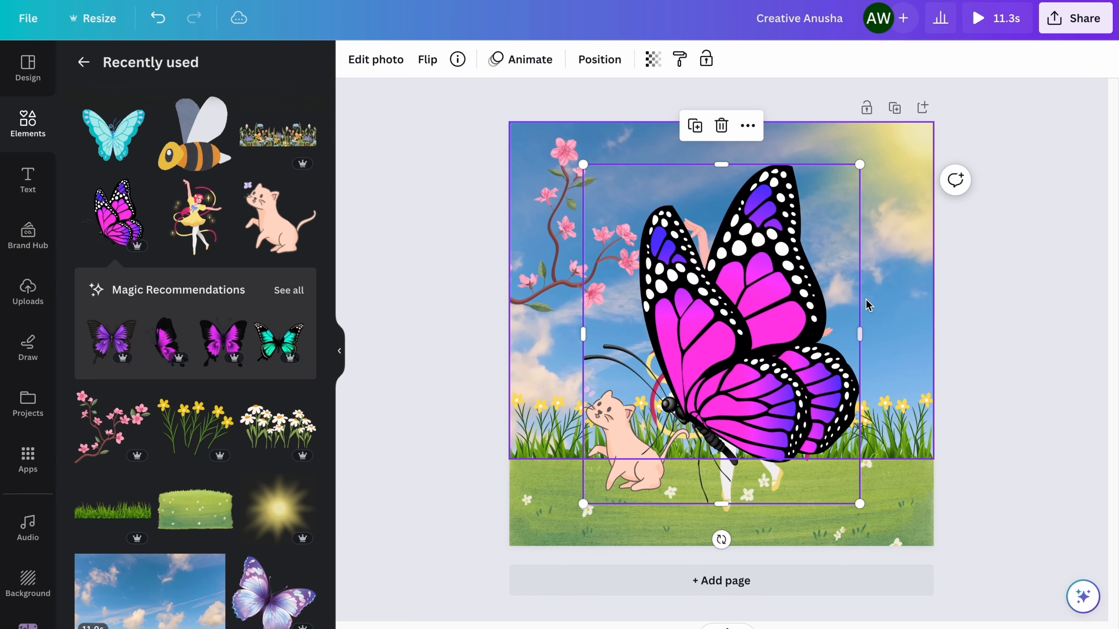
drag(856, 160, 621, 419)
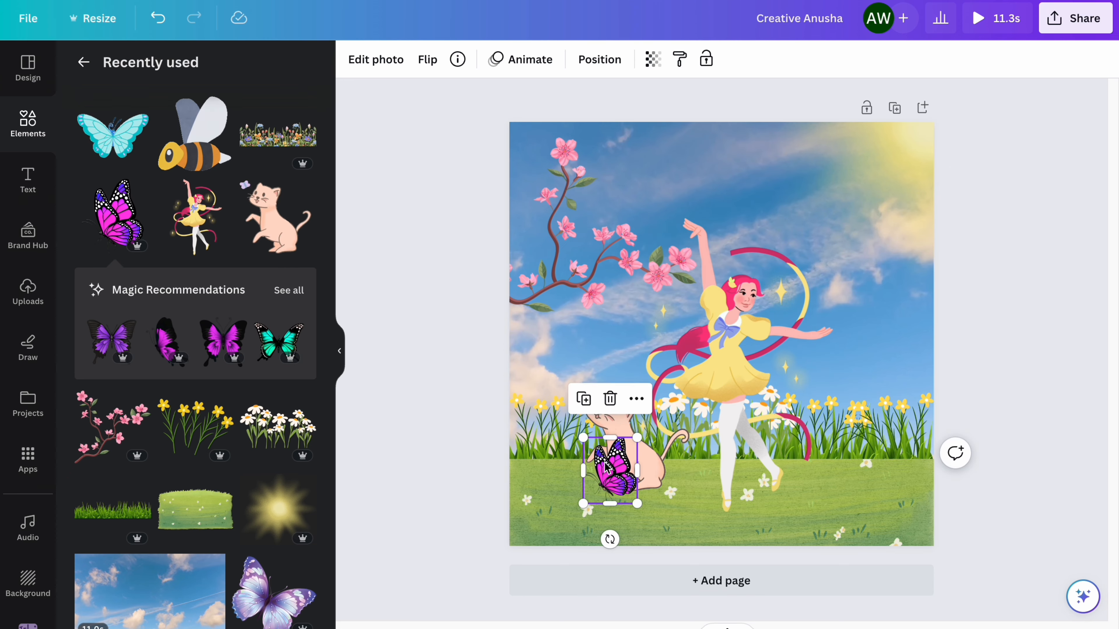
drag(720, 371, 830, 308)
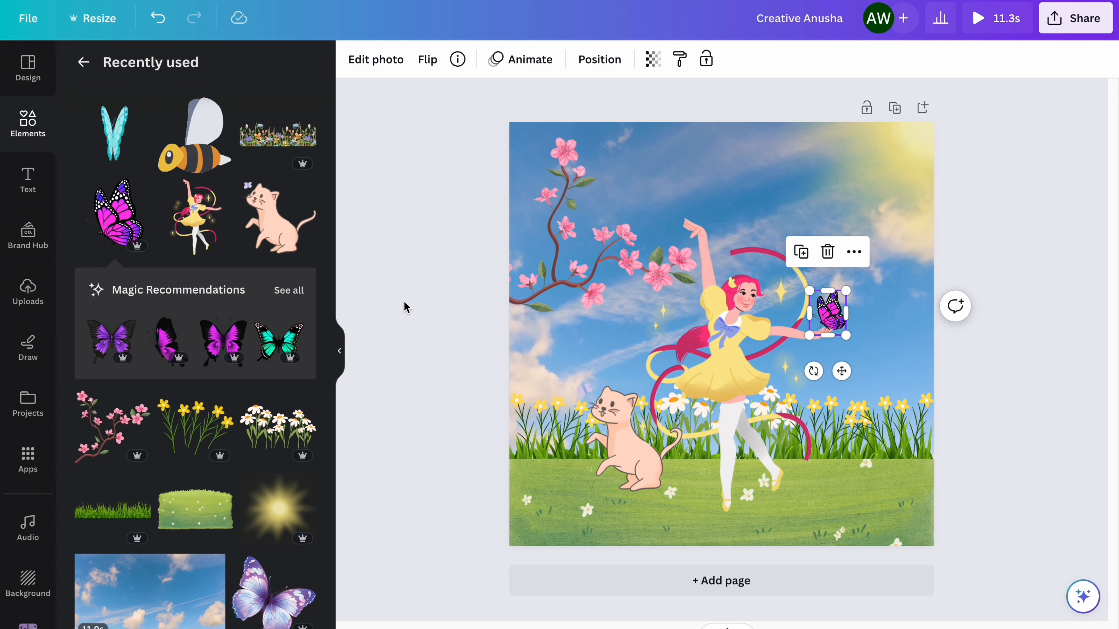
- Add the colourful wildflower border along the page's bottom edge and enlarge it to span the full page width
click(285, 147)
drag(754, 318, 712, 476)
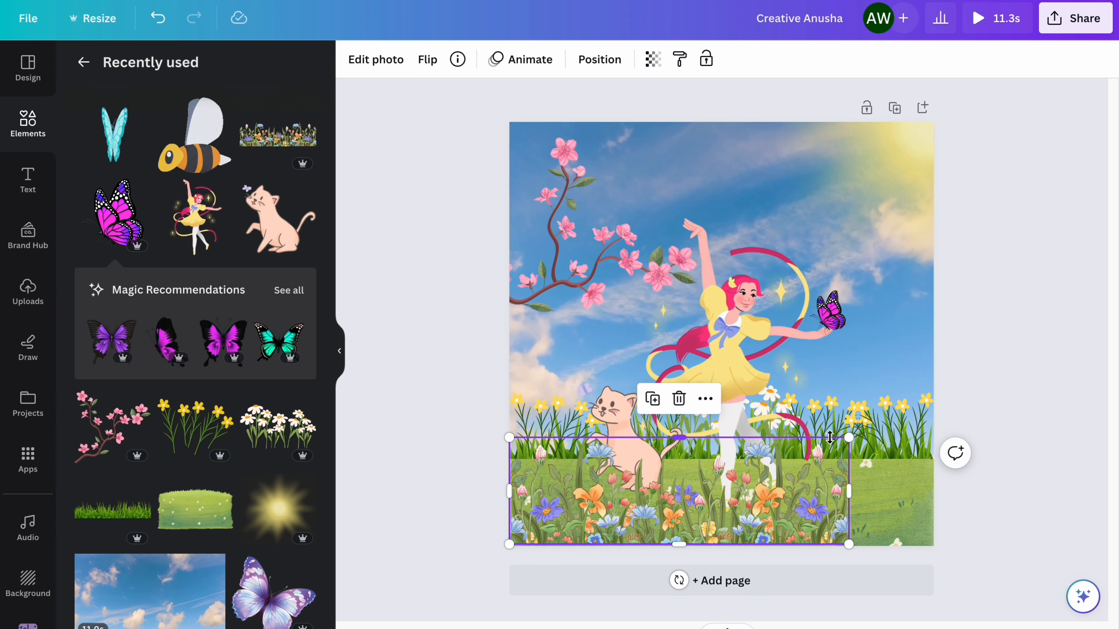
drag(848, 437, 933, 415)
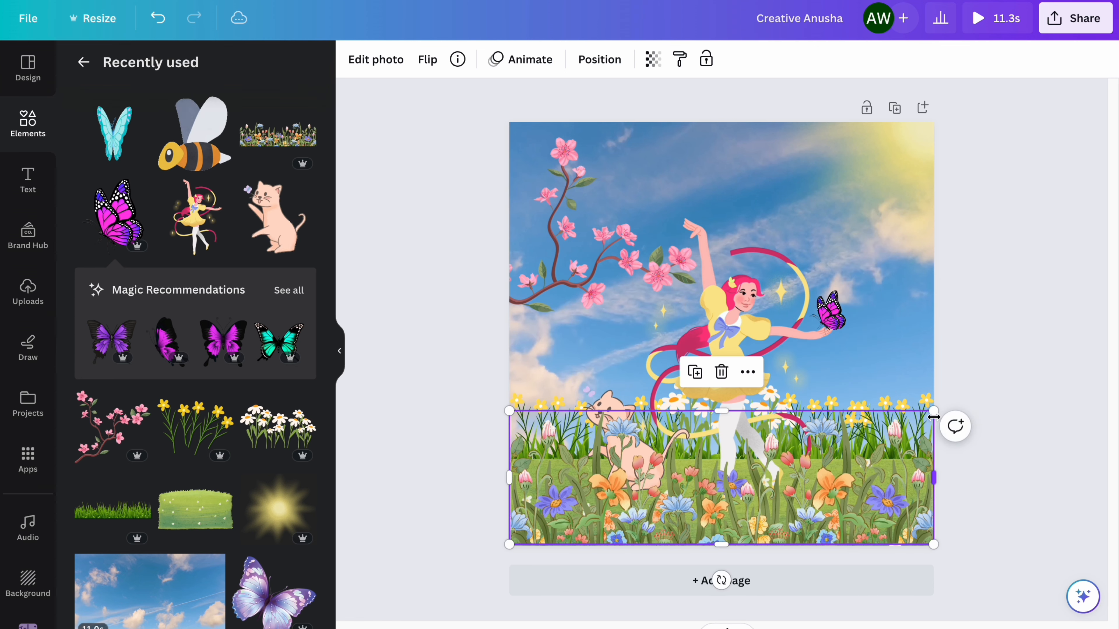
click(434, 333)
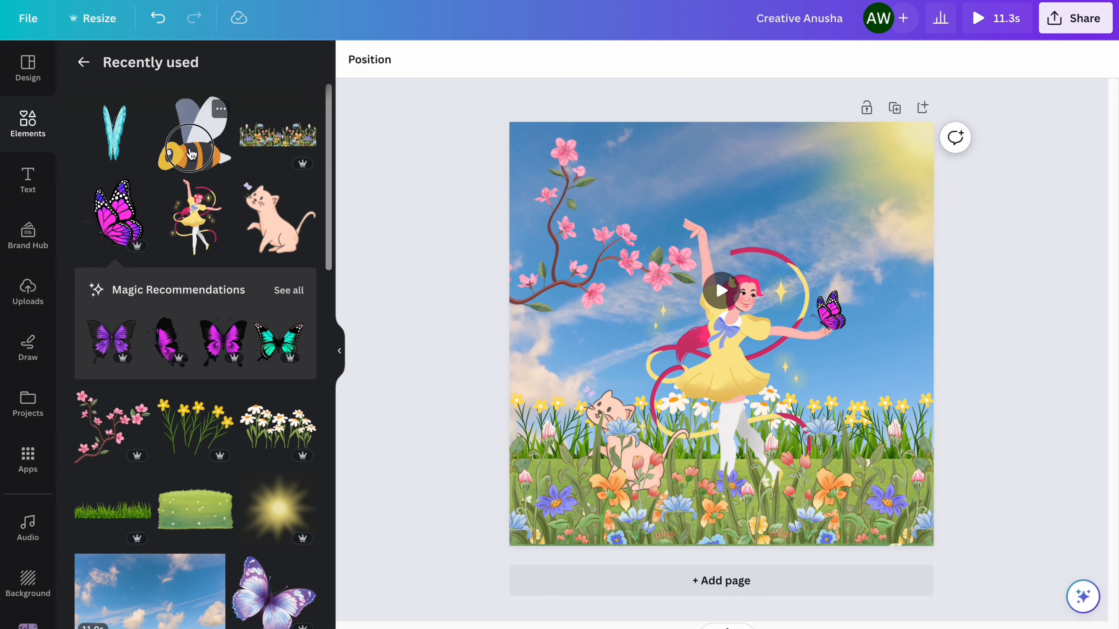
- Add the bee, shrink it onto the branch's top blossom and place a copy on the blossom lower down the stem
click(193, 134)
drag(884, 169, 566, 479)
drag(581, 536, 579, 189)
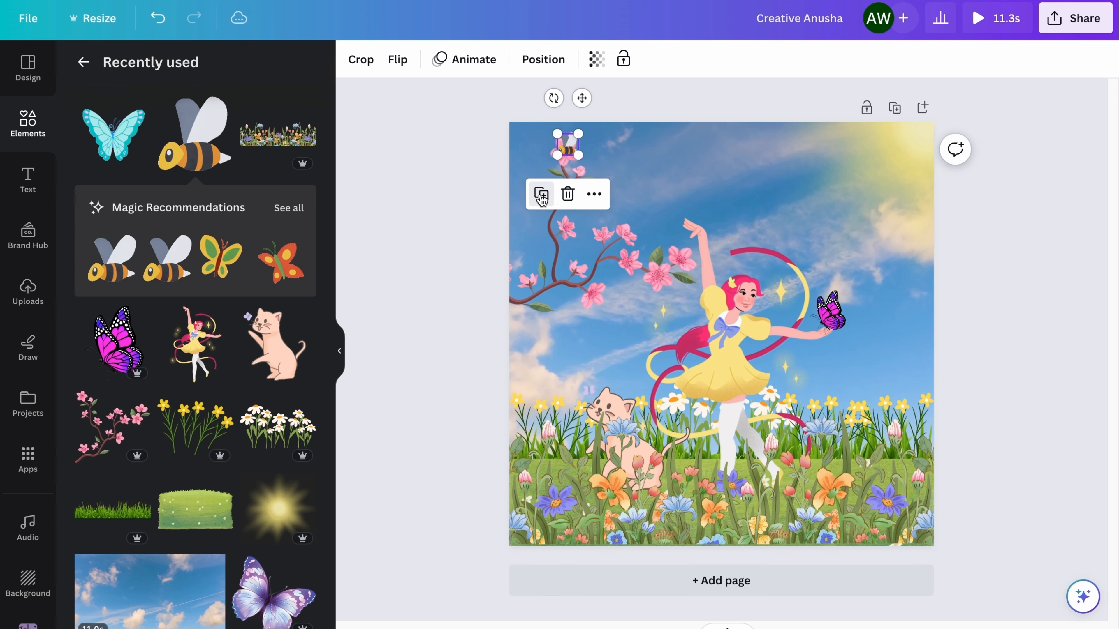
drag(580, 98, 586, 181)
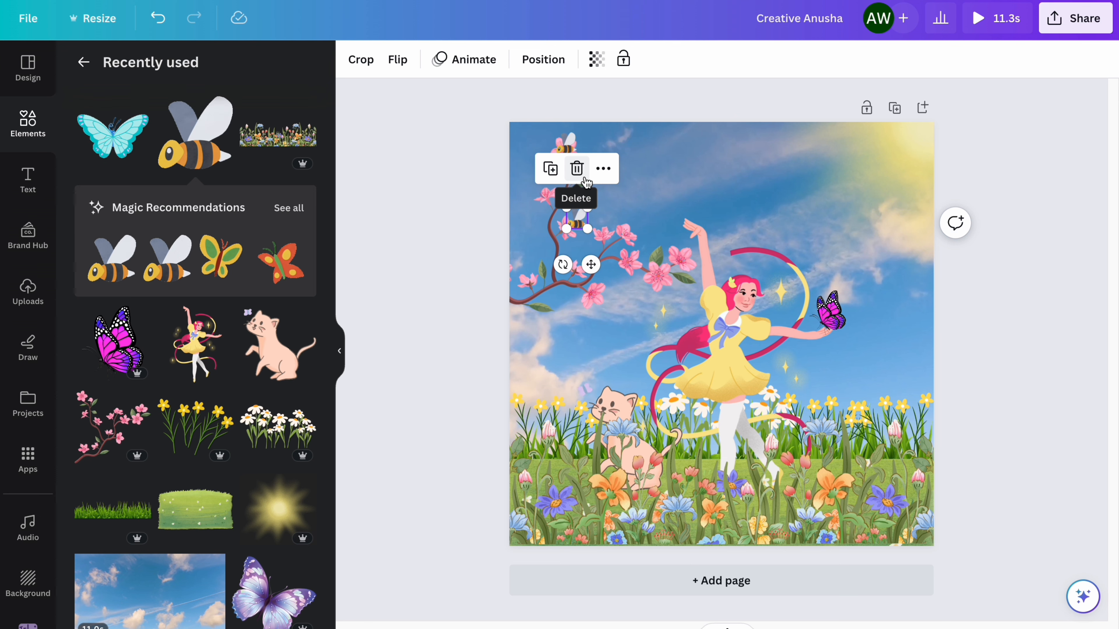
- Duplicate the bee, flip the copy horizontally and place it on the blossoms near the branch's right tip
click(552, 169)
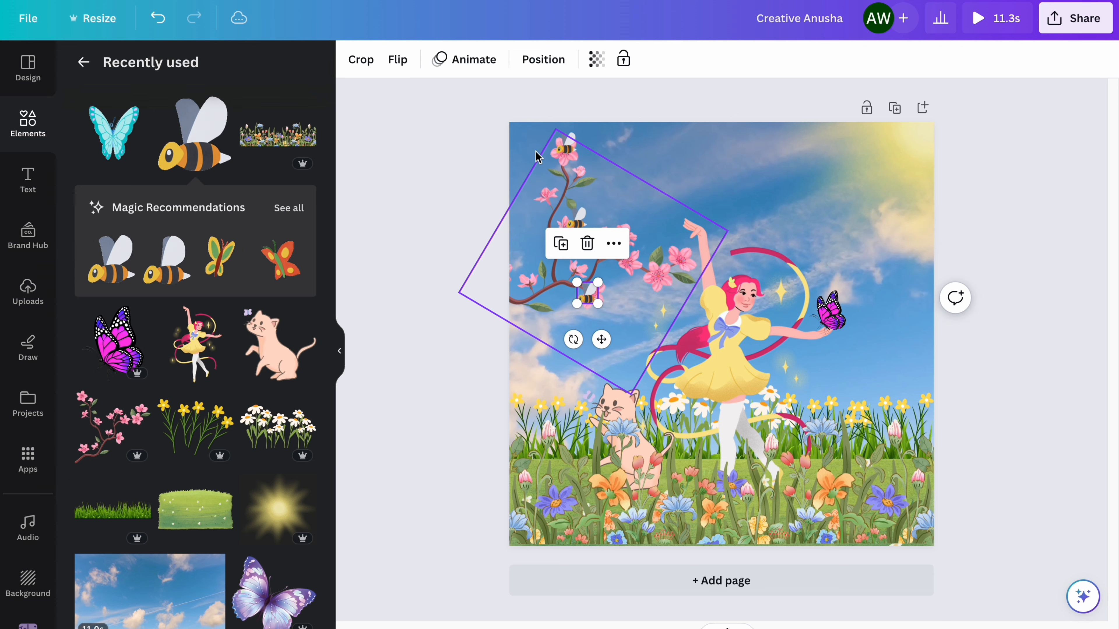
click(397, 59)
click(422, 101)
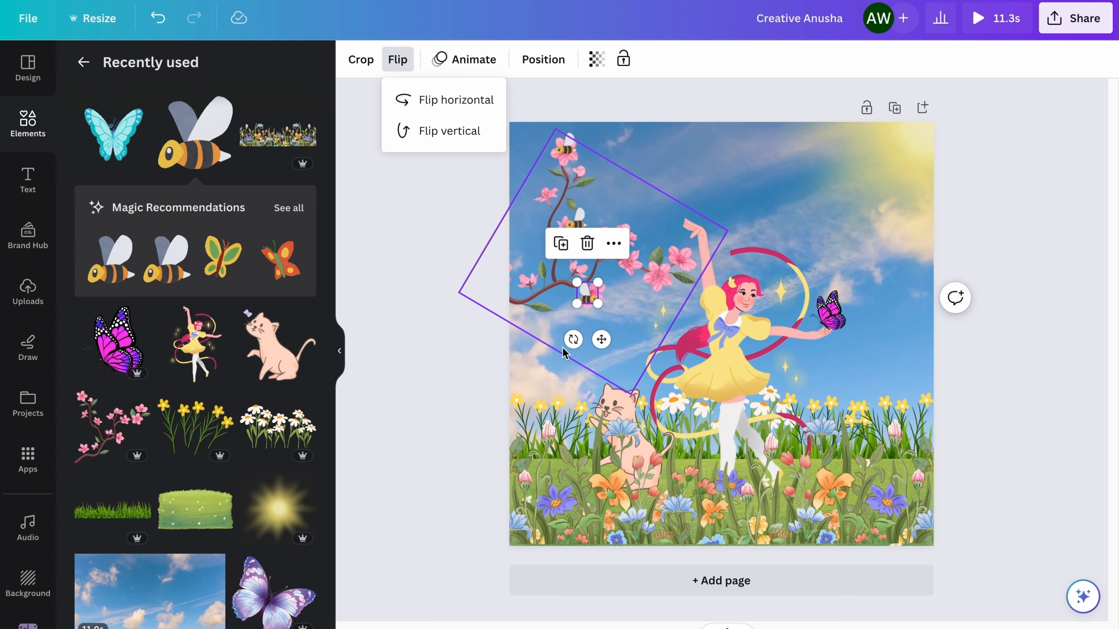
drag(602, 339, 665, 314)
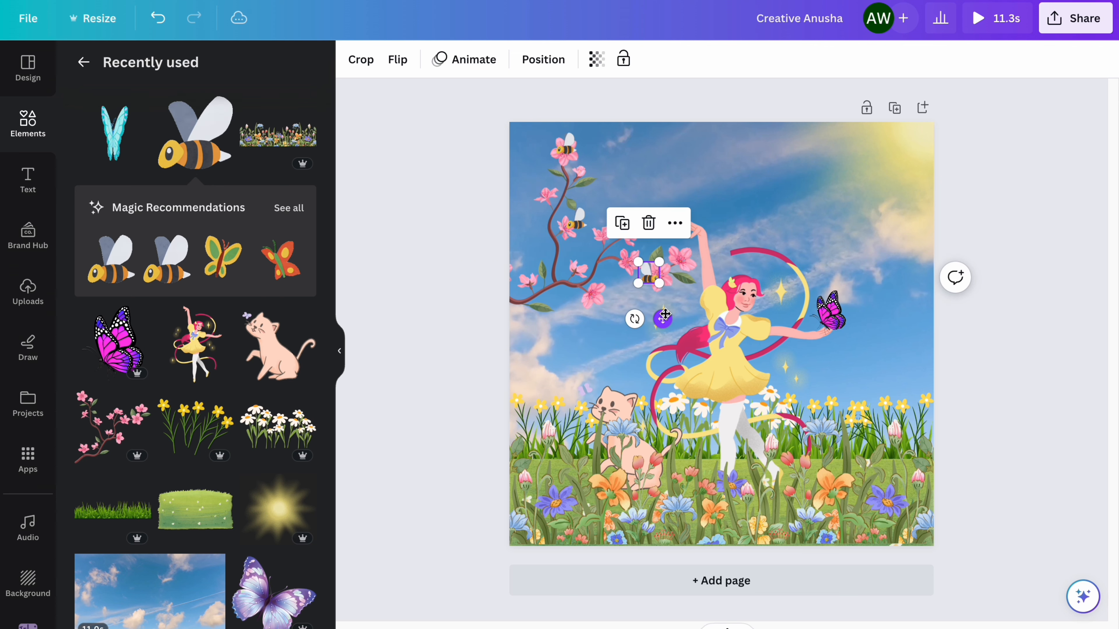
- Duplicate the unflipped bee on the upper stem and place the copy on the branch's lowest blossom
click(577, 227)
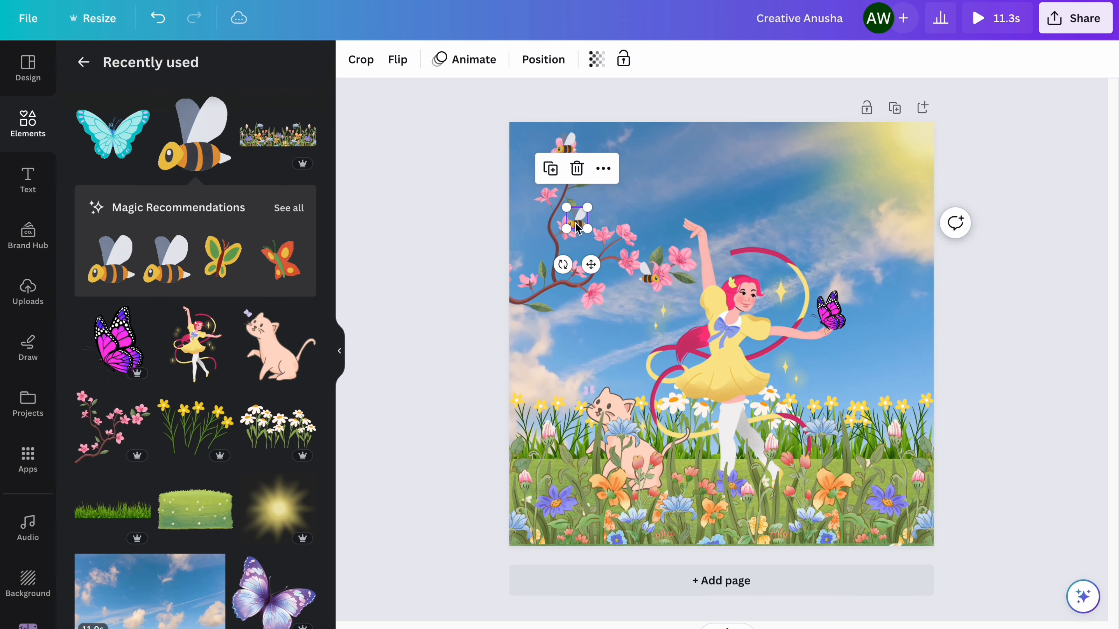
click(552, 173)
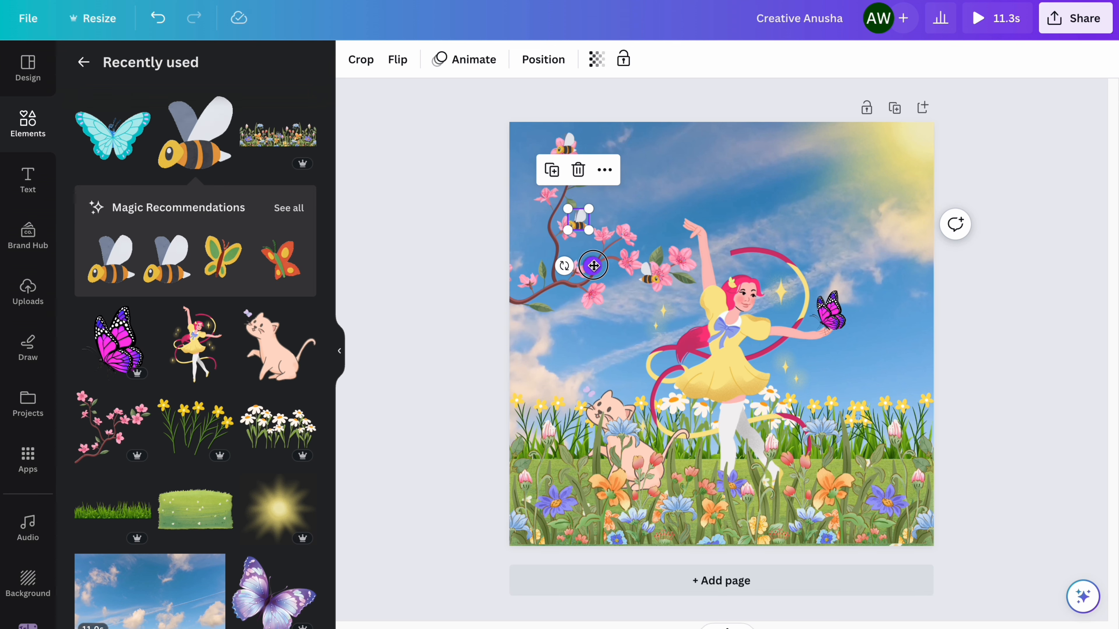
drag(593, 265, 615, 336)
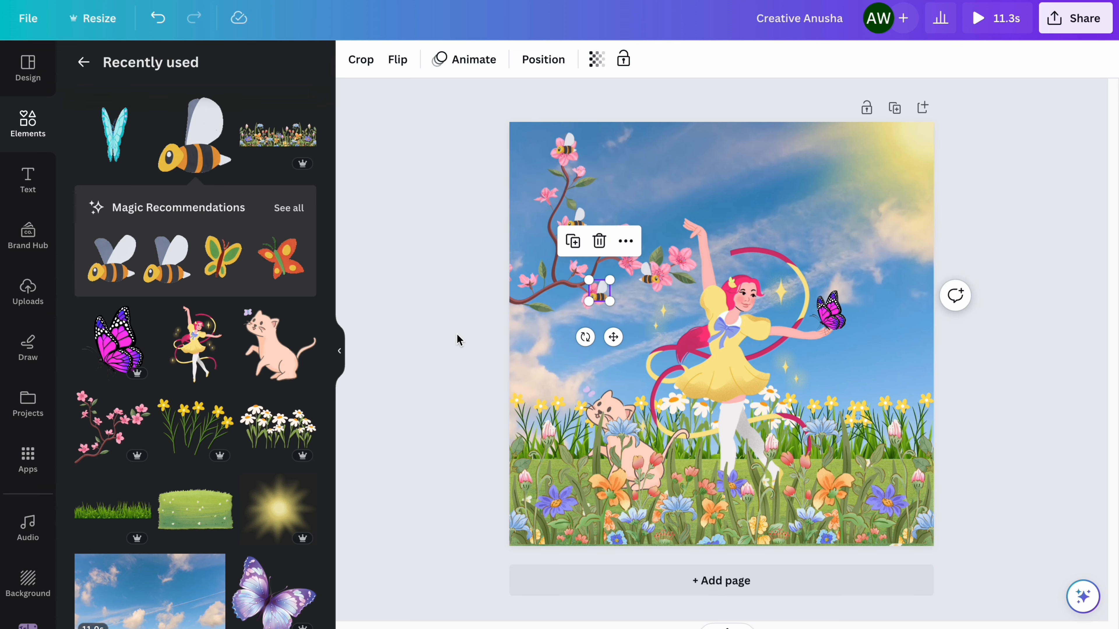
click(451, 335)
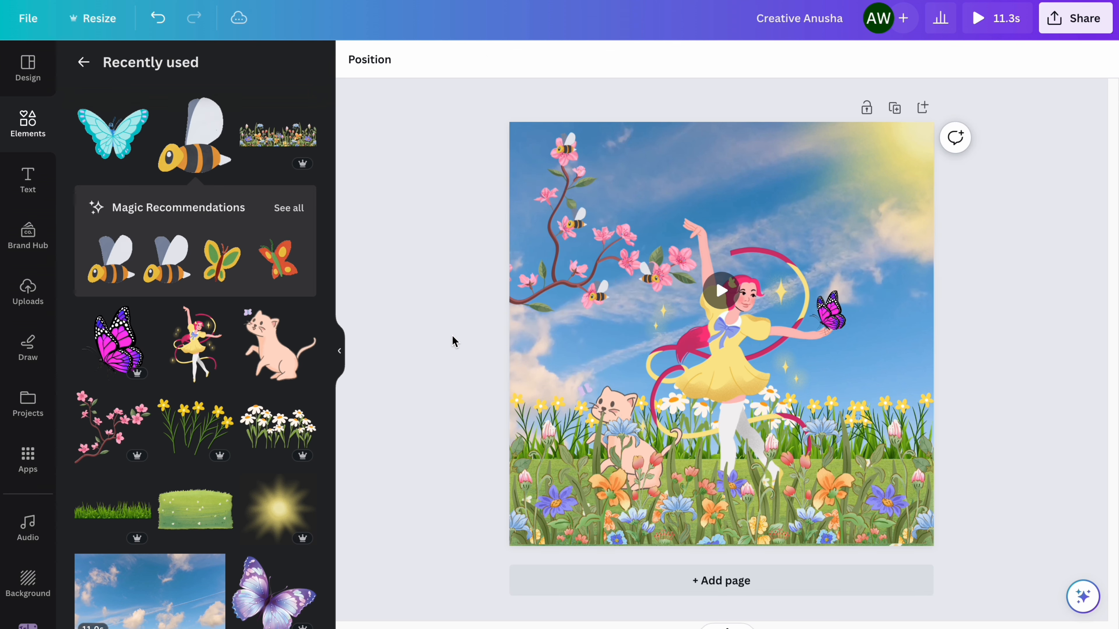
- Duplicate the lowest bee, place the copy on the blossom beside the dancer's raised arm and flip it horizontally
click(599, 295)
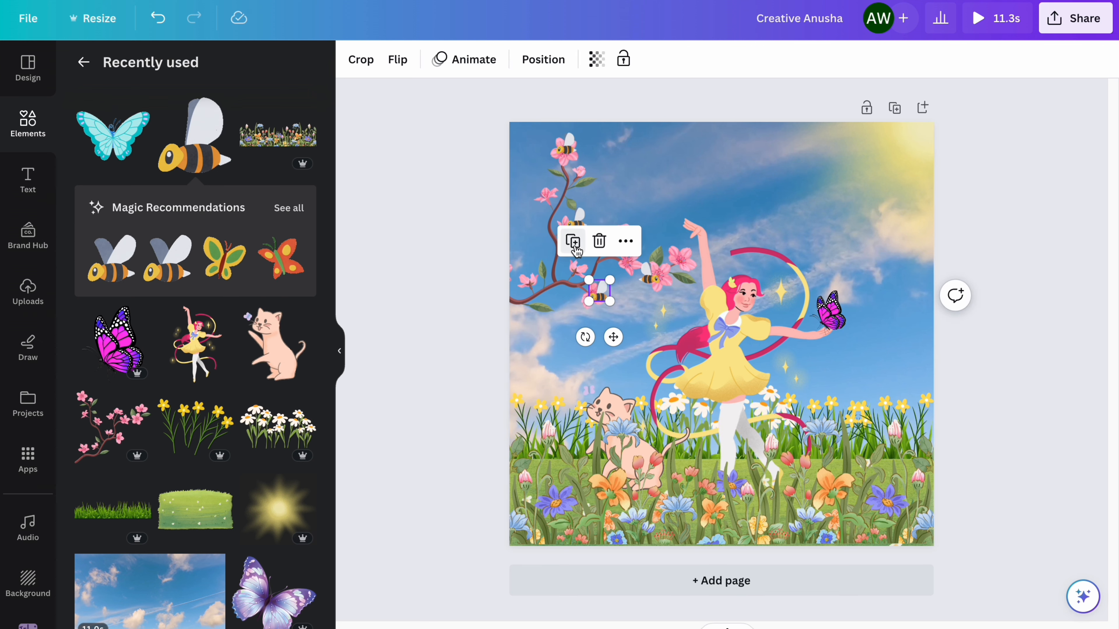
drag(613, 334, 698, 295)
click(397, 60)
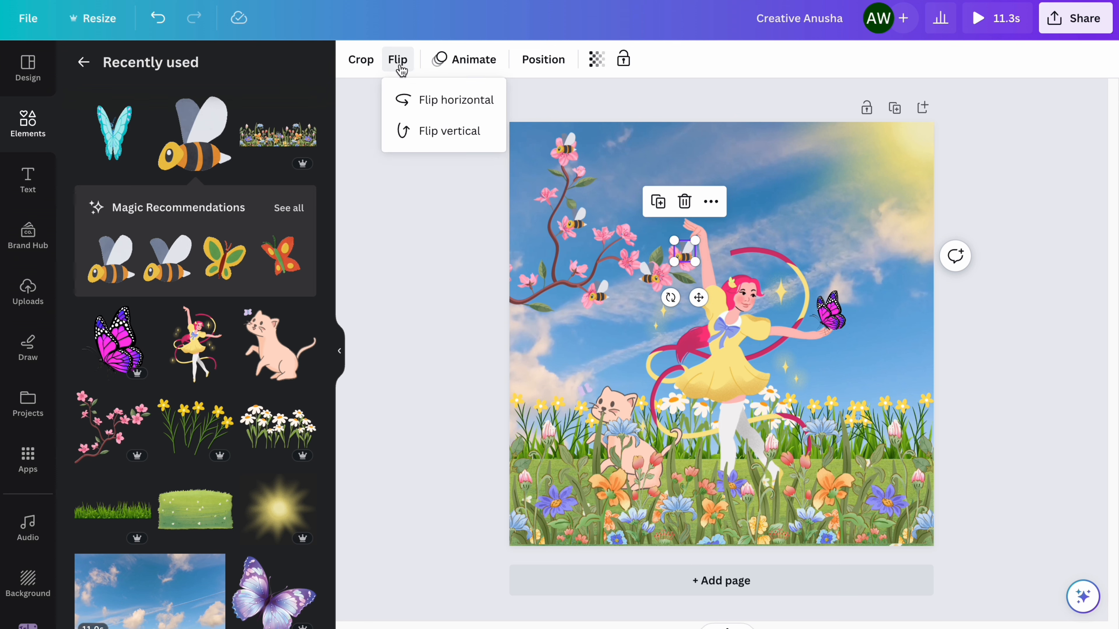
click(430, 300)
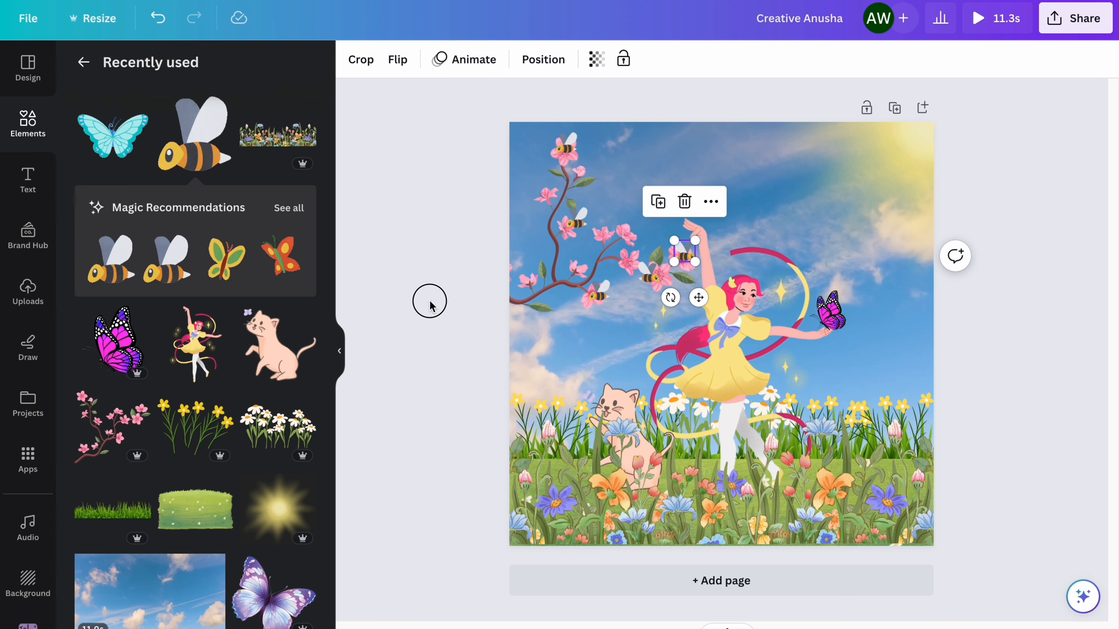
click(429, 301)
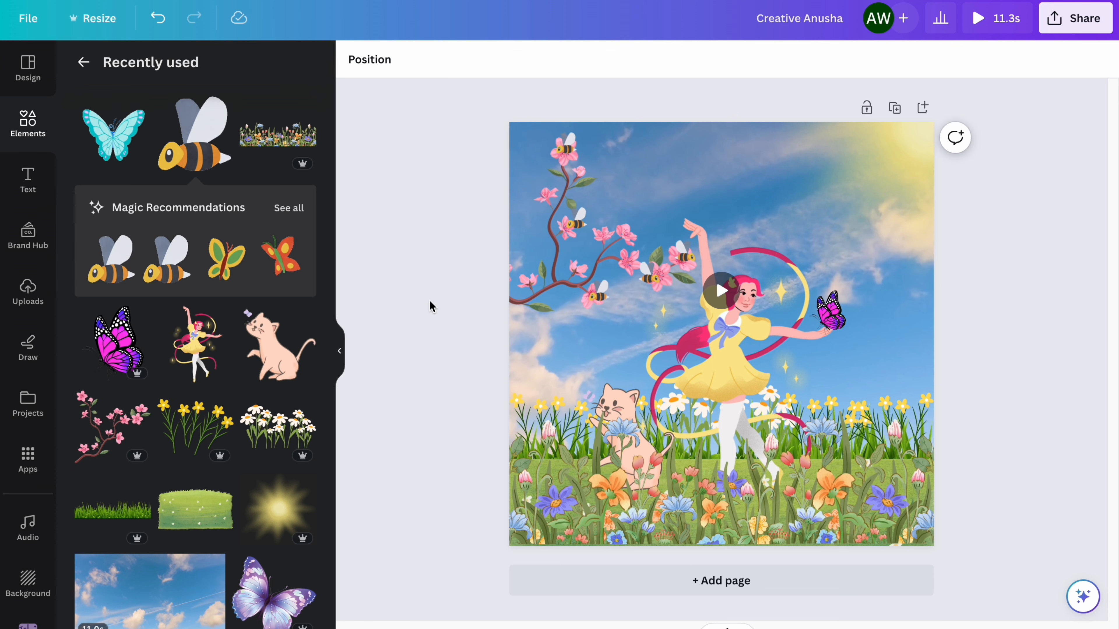
- Duplicate two of the branch bees and place the copies on the orange flower below the cat and the flower at the dancer's feet
click(599, 294)
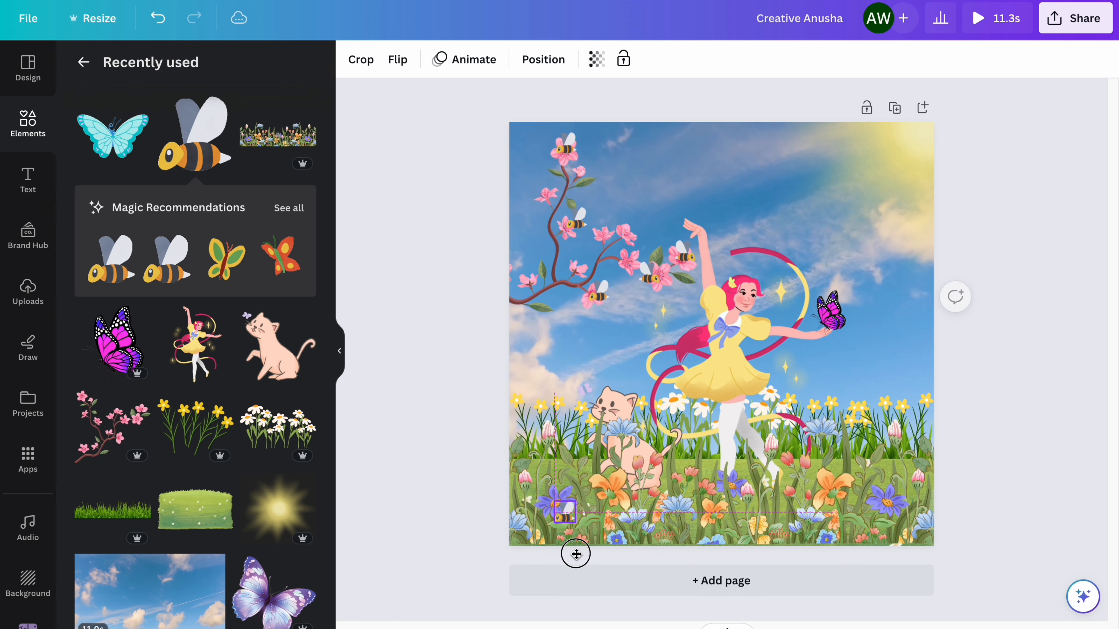
drag(576, 553, 630, 532)
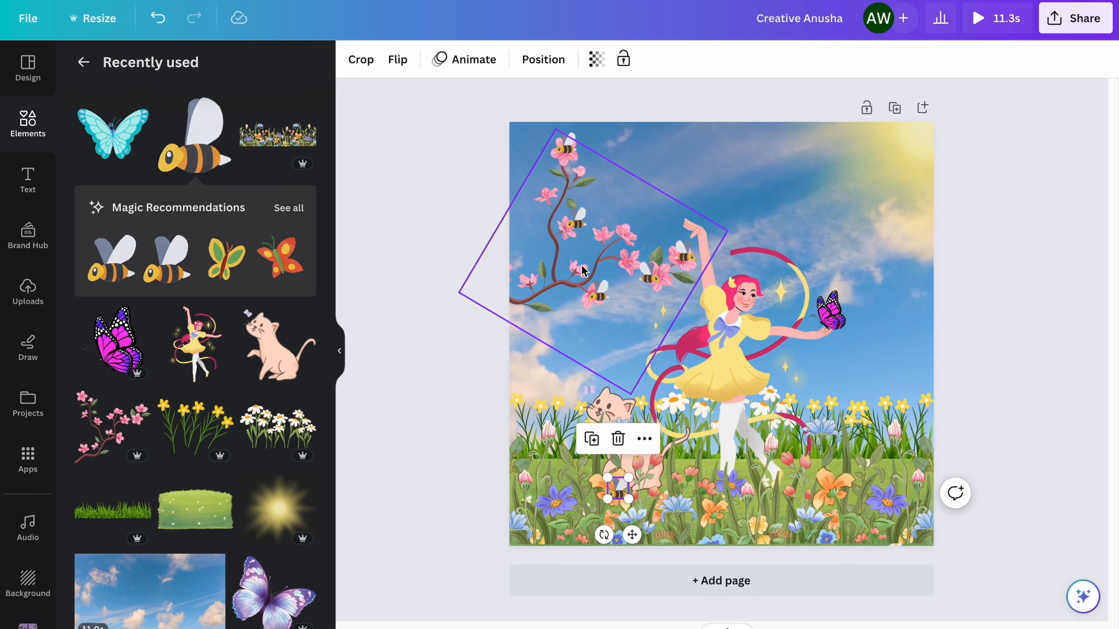
click(652, 279)
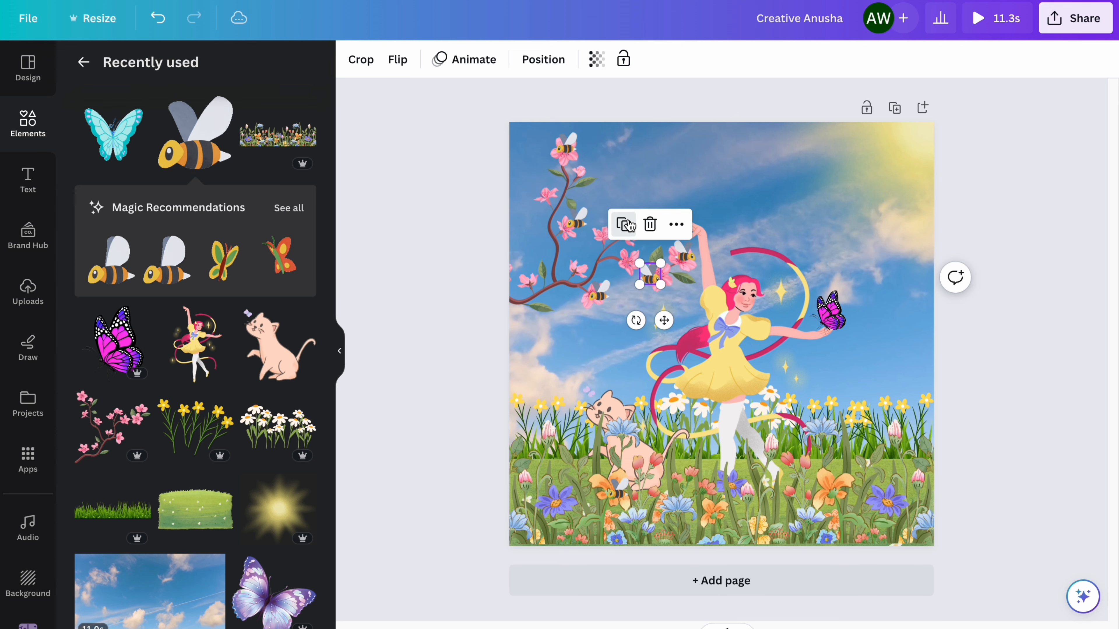
drag(662, 318, 740, 522)
- Place two more bee copies, one on the far-right purple flower and one among the low flowers below the dancer's feet
click(701, 428)
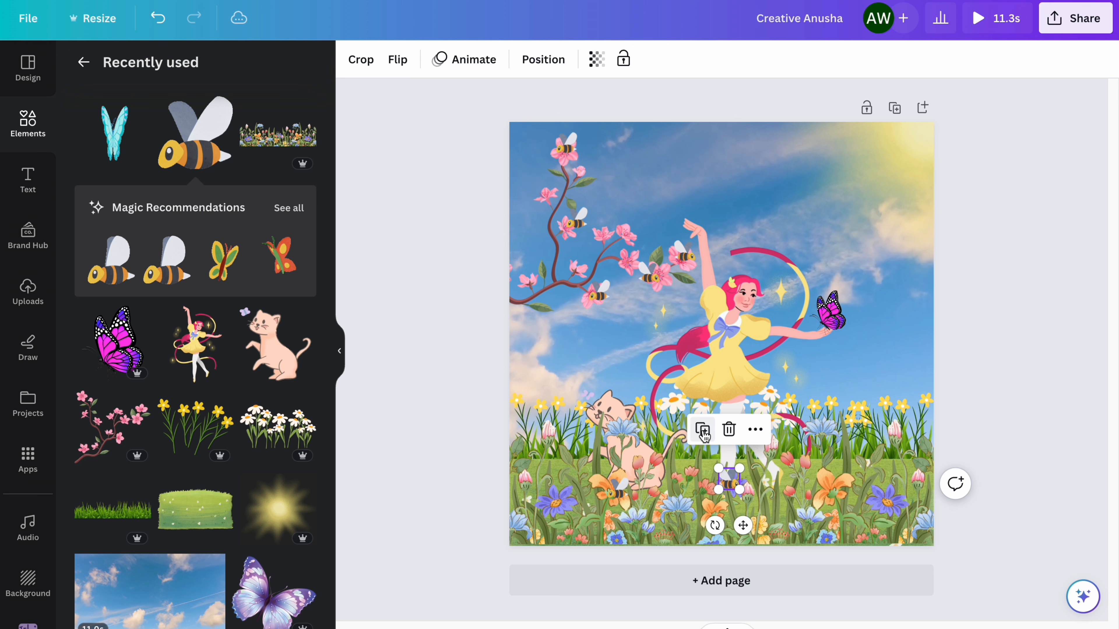
drag(739, 526, 901, 541)
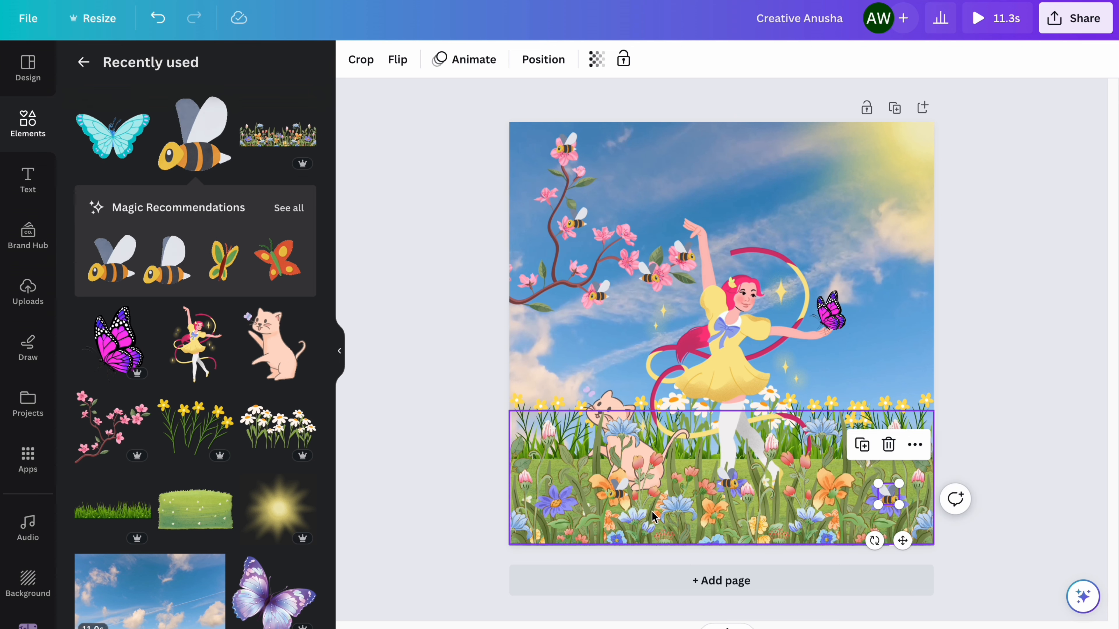
click(621, 507)
click(617, 489)
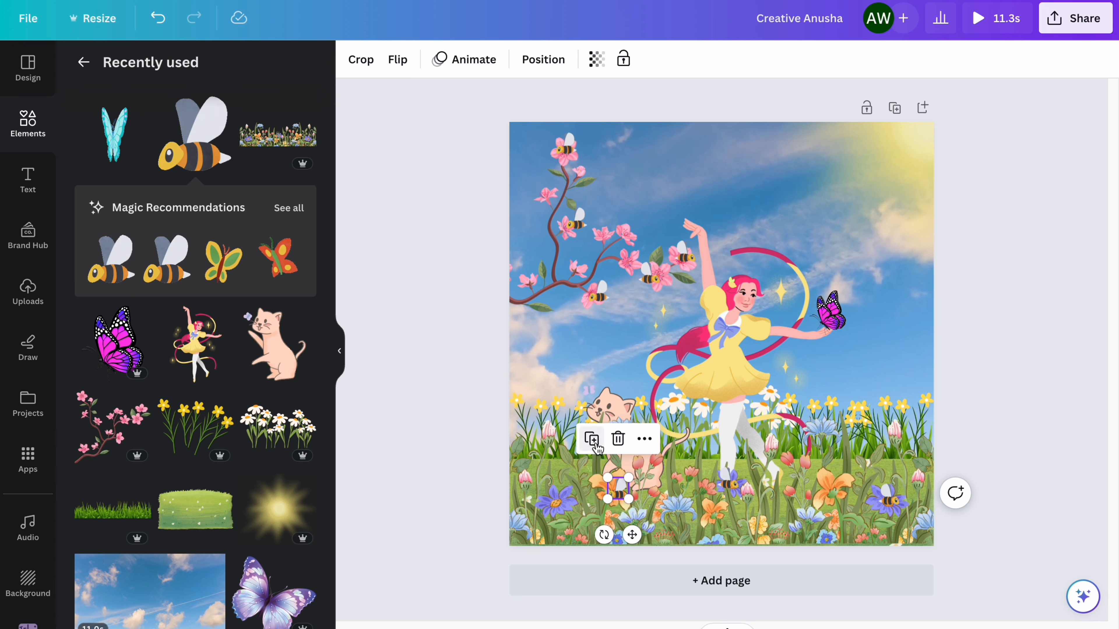
drag(635, 534, 776, 560)
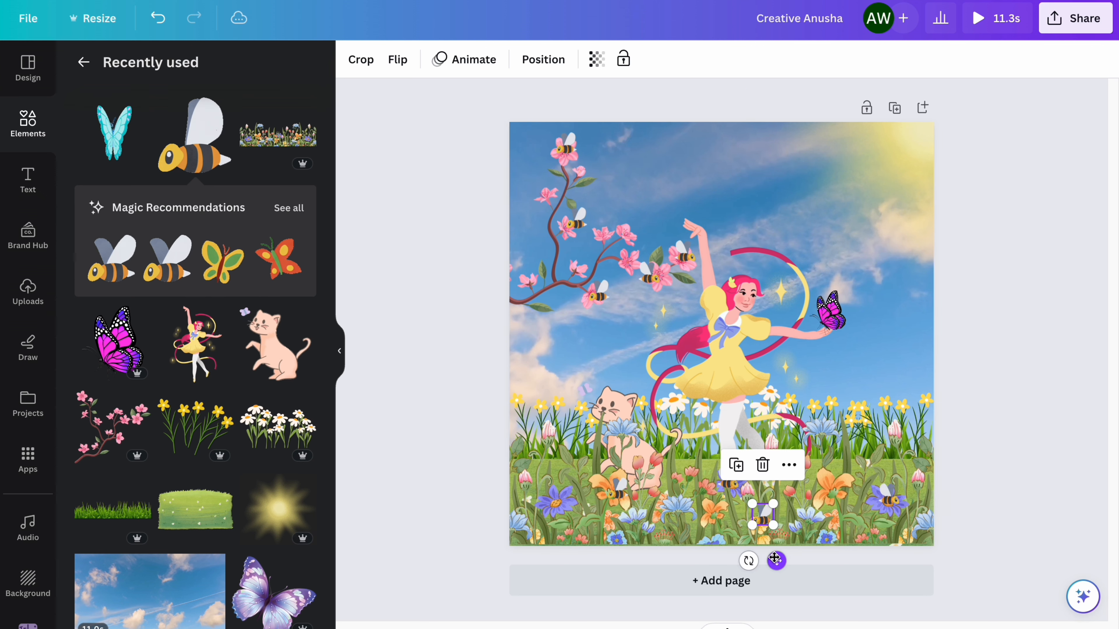
- Duplicate the bee on the orange flower below the cat and place the copy on the pink tulip at the meadow's left edge
click(618, 490)
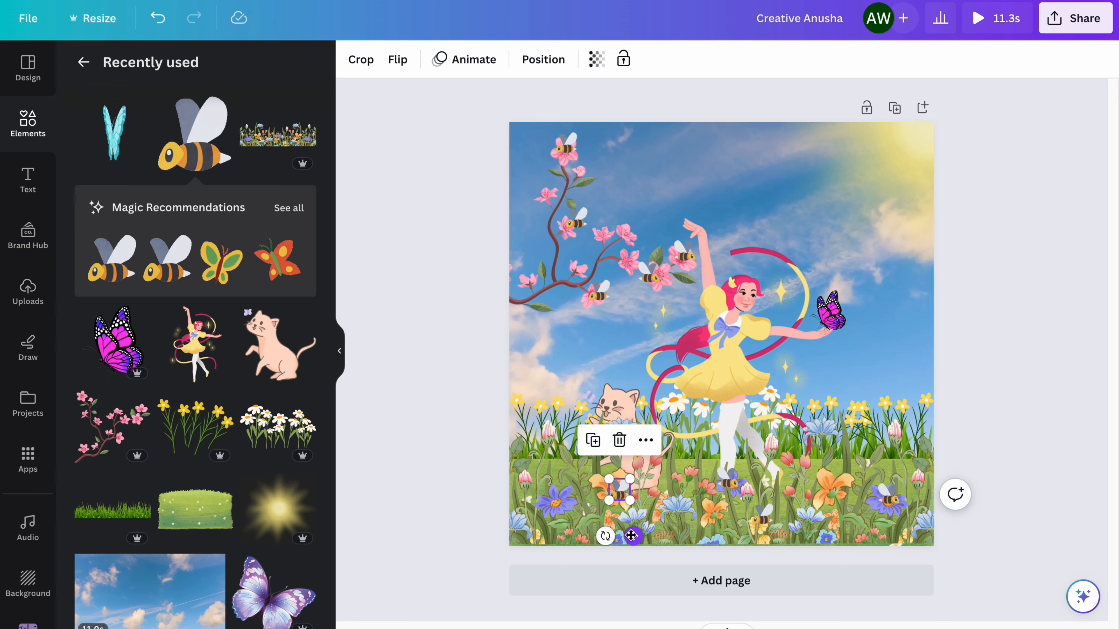
drag(594, 538, 587, 555)
drag(539, 520, 544, 513)
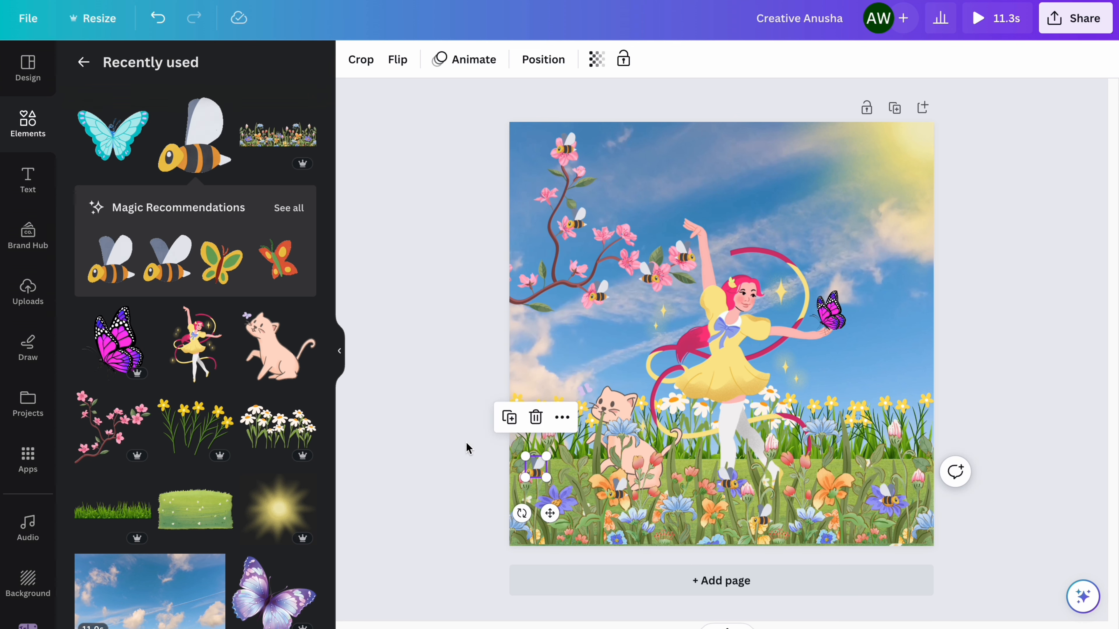
- Duplicate the bee on the left tulip and place the copy on the yellow flowers to the dancer's right
click(510, 422)
drag(551, 514, 578, 413)
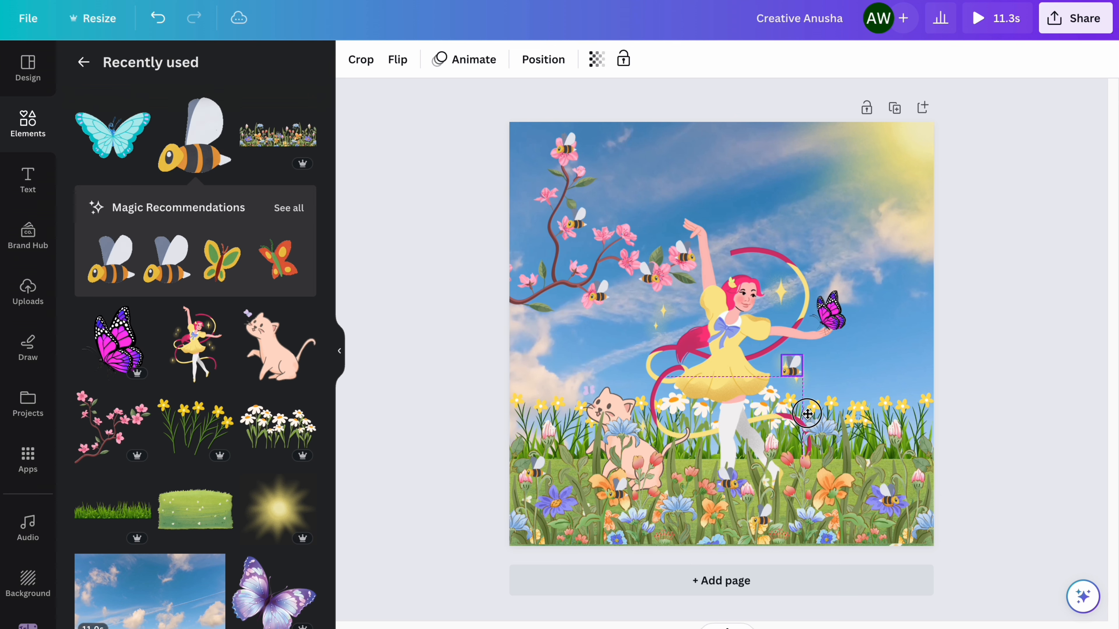
drag(807, 414, 873, 451)
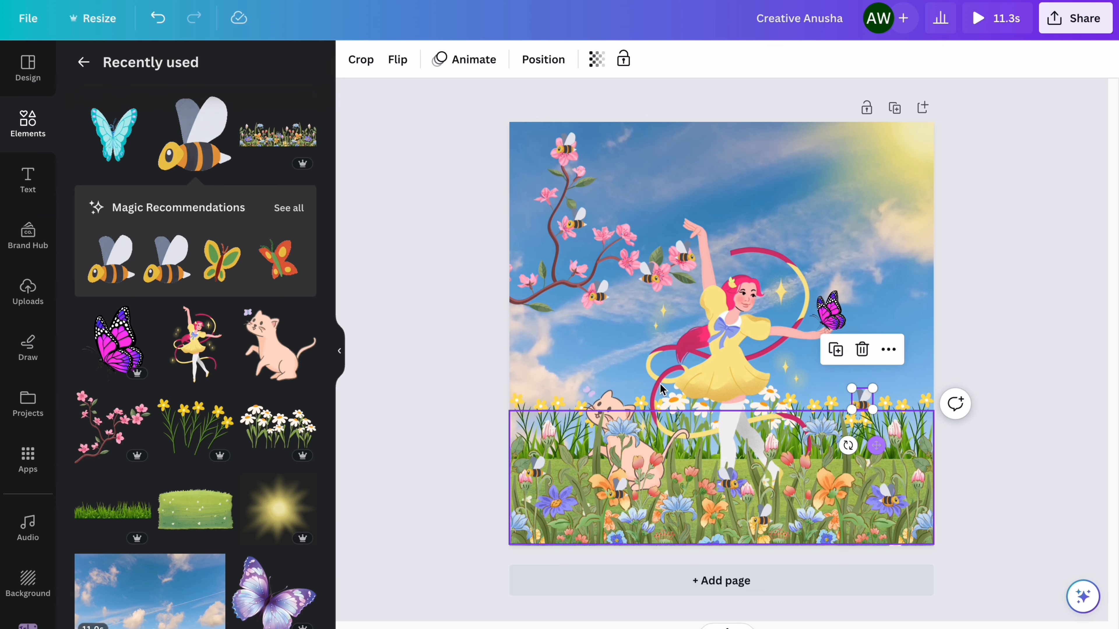
click(417, 378)
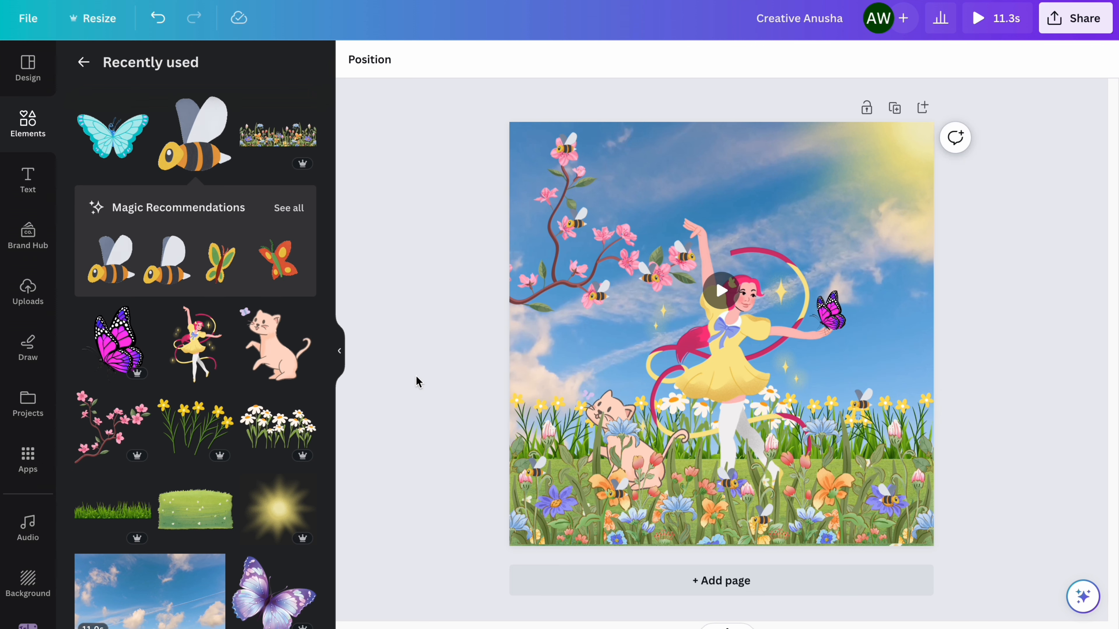
- Add the turquoise butterfly, shrink and tilt it, and place it over the canvas's right edge beyond the dancer's outstretched hand
click(117, 136)
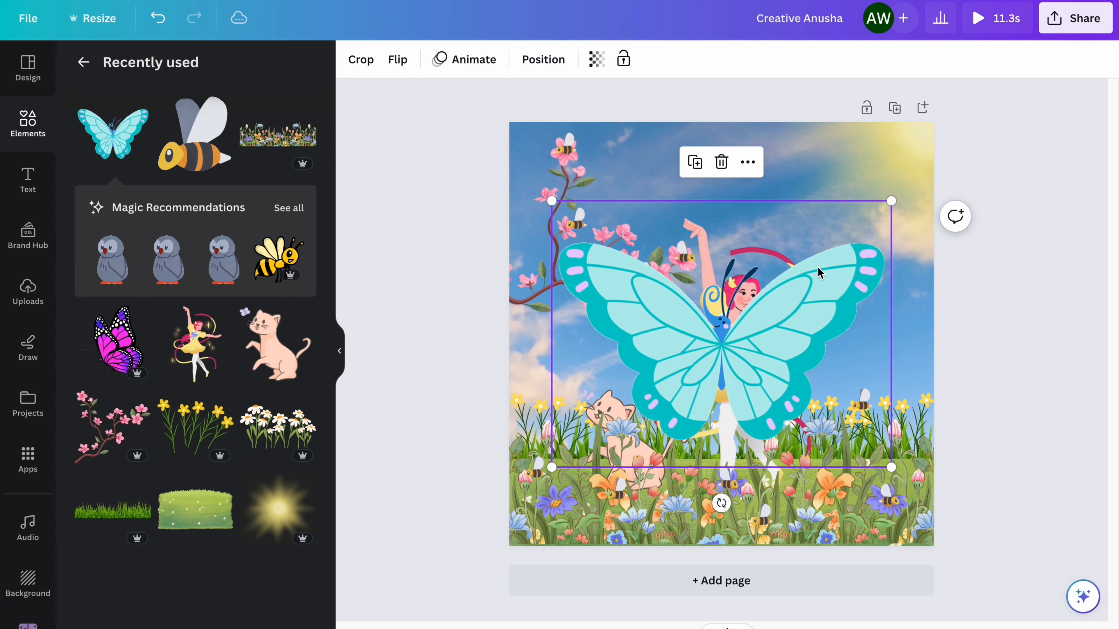
drag(891, 202, 616, 420)
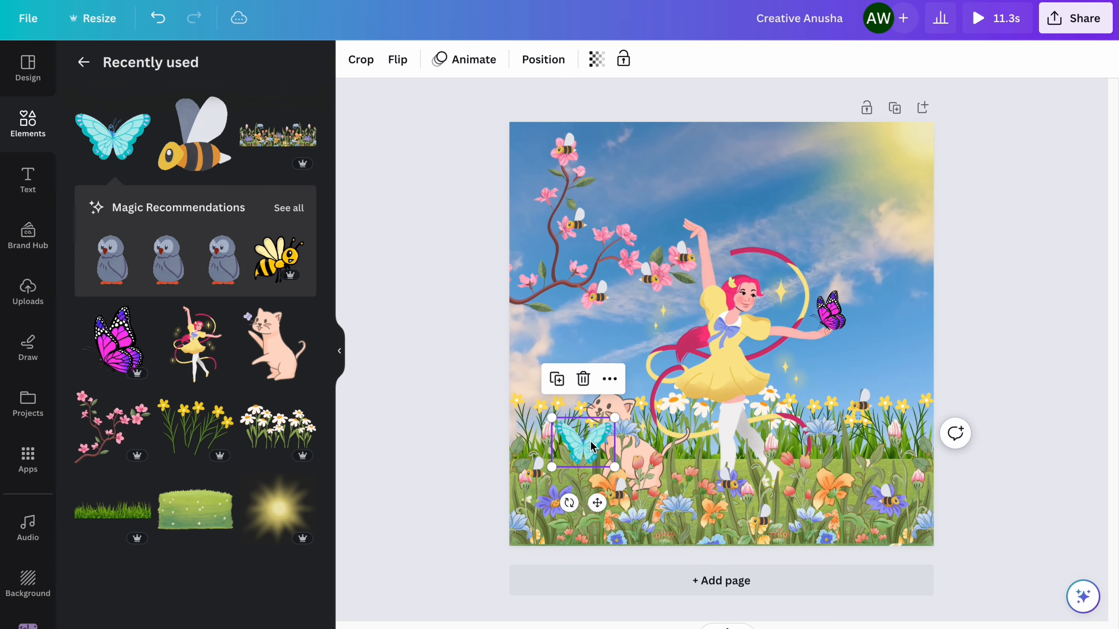
drag(601, 502, 938, 434)
drag(851, 349, 927, 358)
click(954, 352)
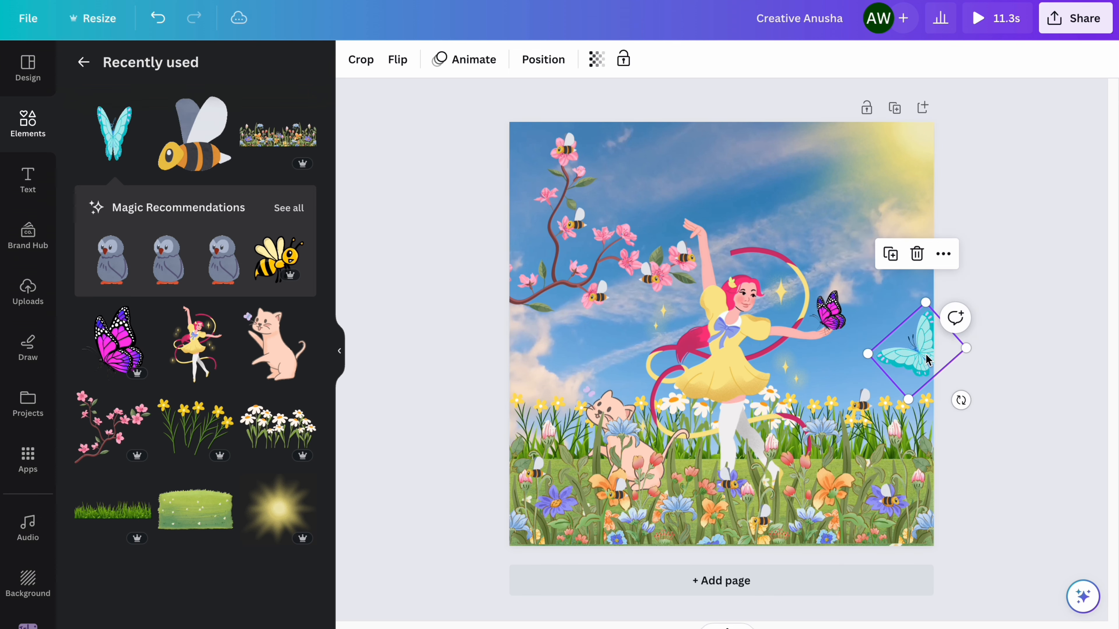
- Create a custom animation for the turquoise butterfly, flying a wavy path across the dancer and branch, then off the canvas's lower left side
click(478, 66)
click(87, 132)
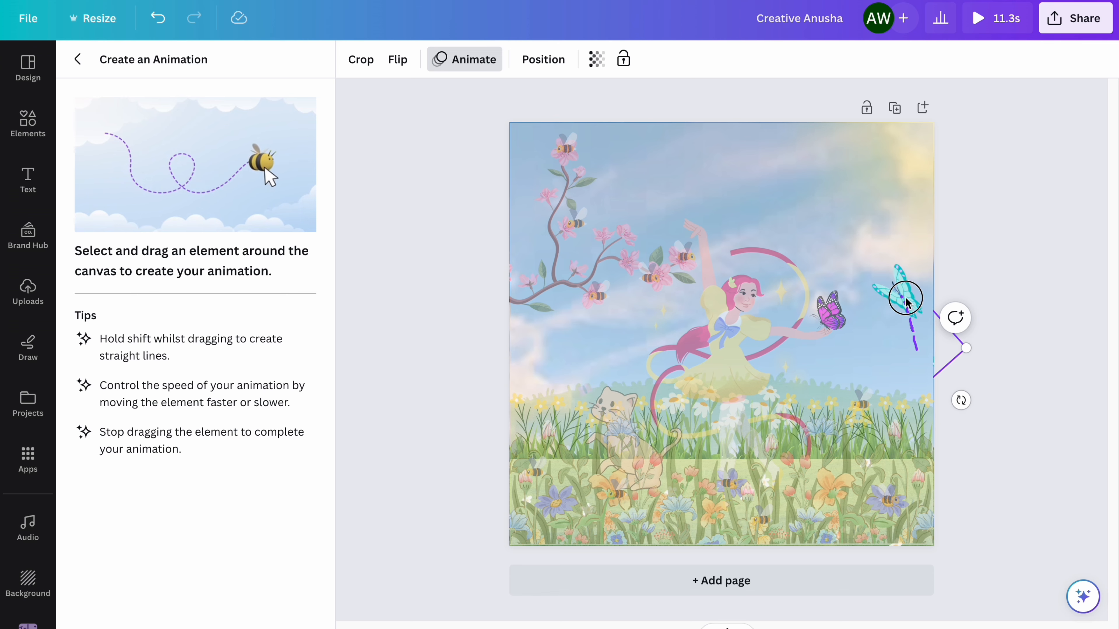
mouse_move(906, 303)
mouse_down()
mouse_move(889, 275)
mouse_move(834, 261)
mouse_move(774, 321)
mouse_move(720, 308)
mouse_up()
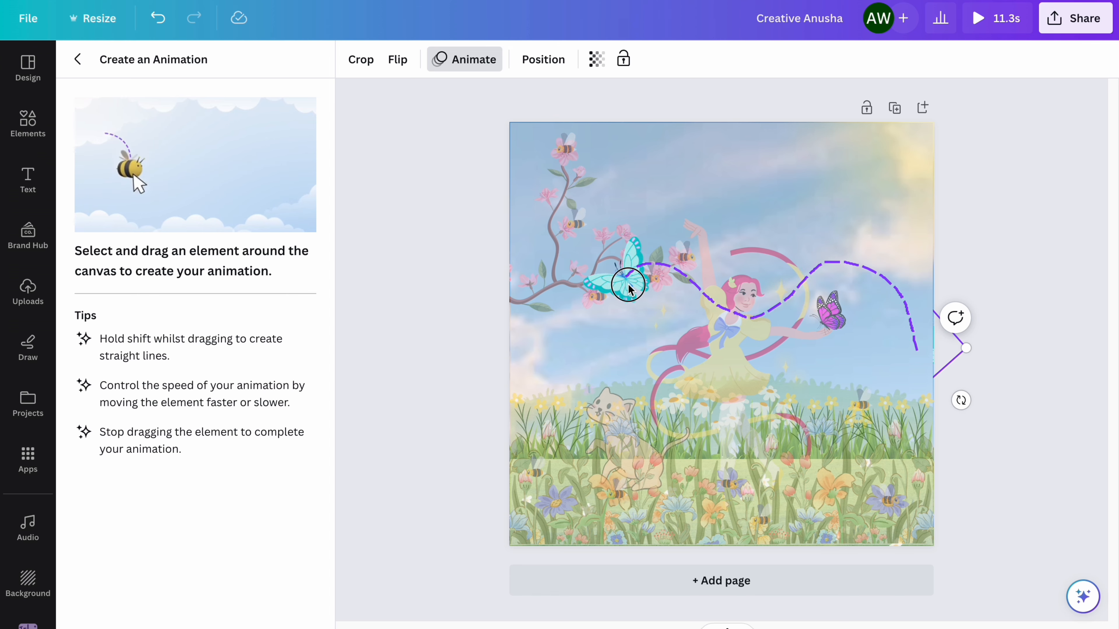
mouse_move(602, 403)
mouse_down()
mouse_move(502, 457)
mouse_move(458, 466)
mouse_up()
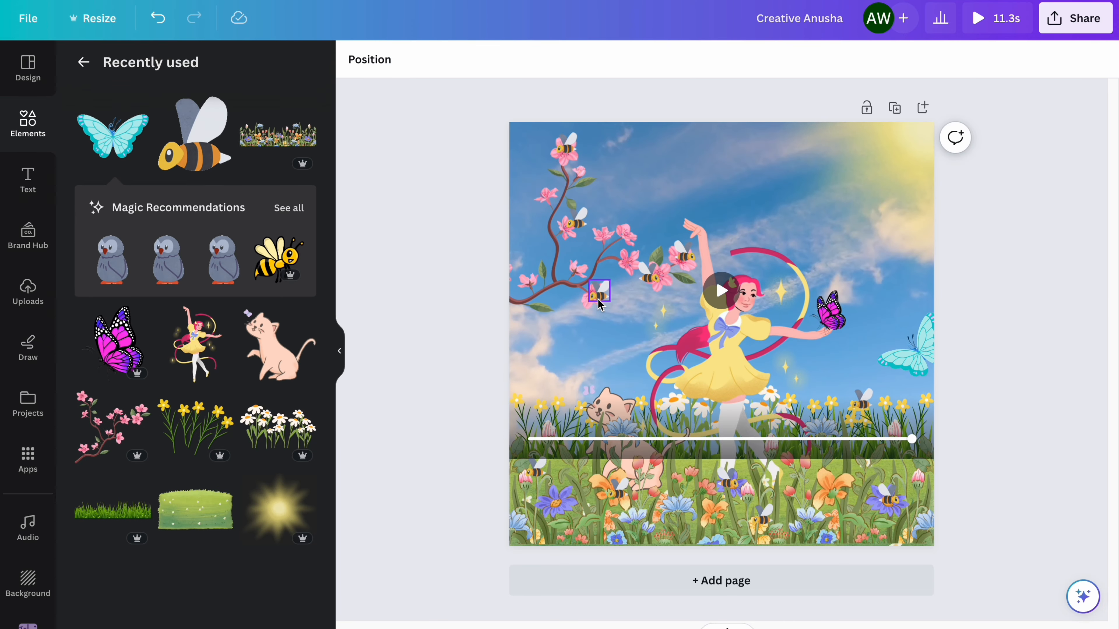
- Create a custom animation for the bee near the branch's right tip, looping over the dancer's raised hand and down into the right-hand meadow flowers
click(599, 294)
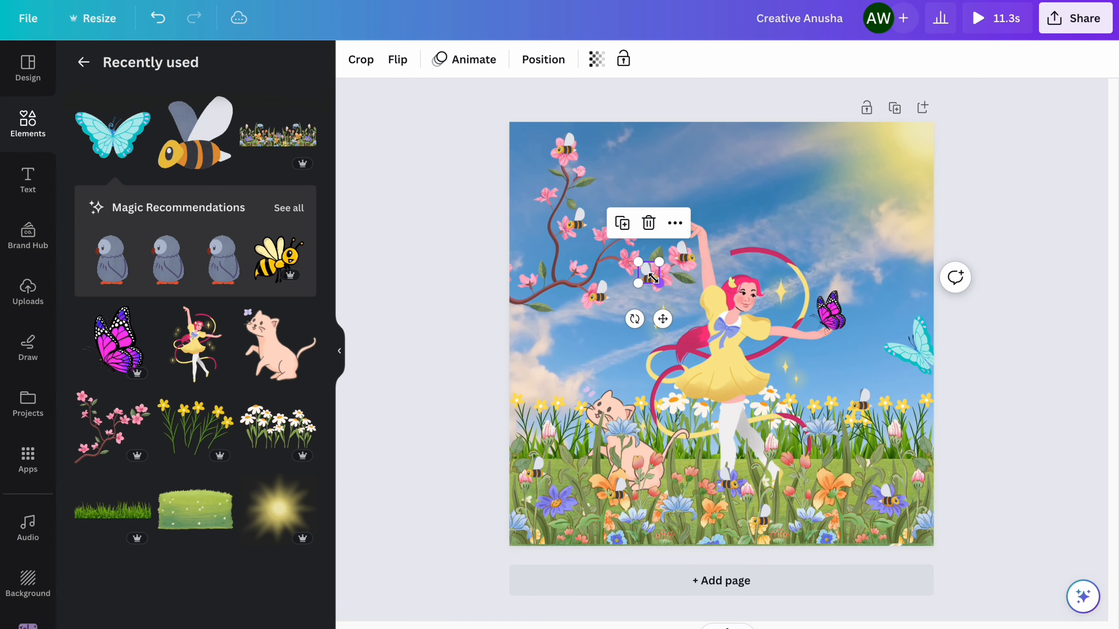
click(463, 60)
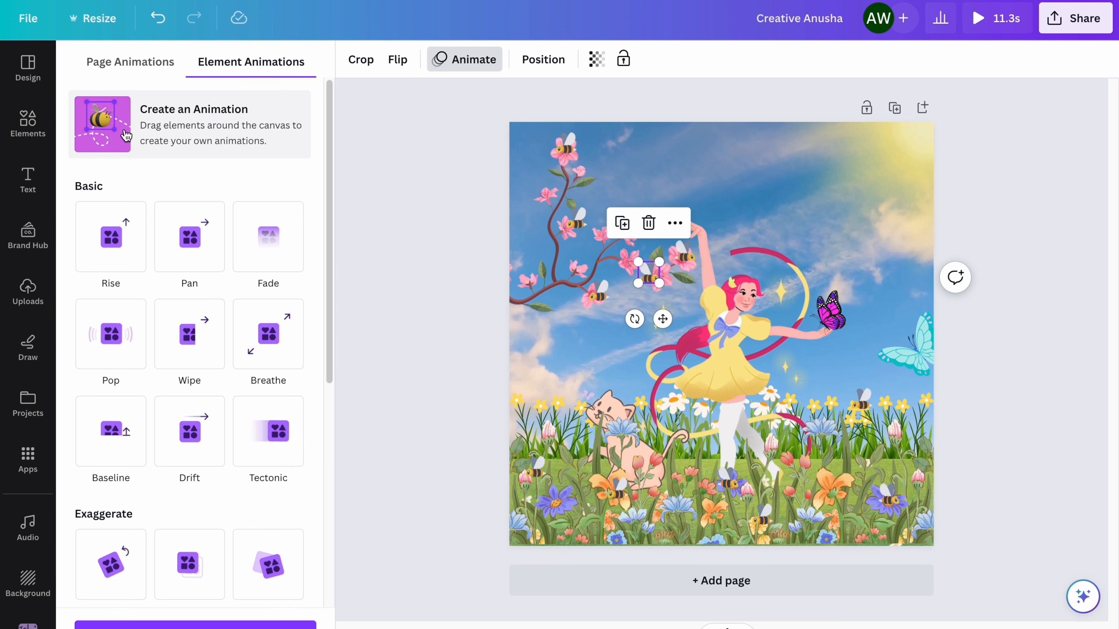
click(110, 128)
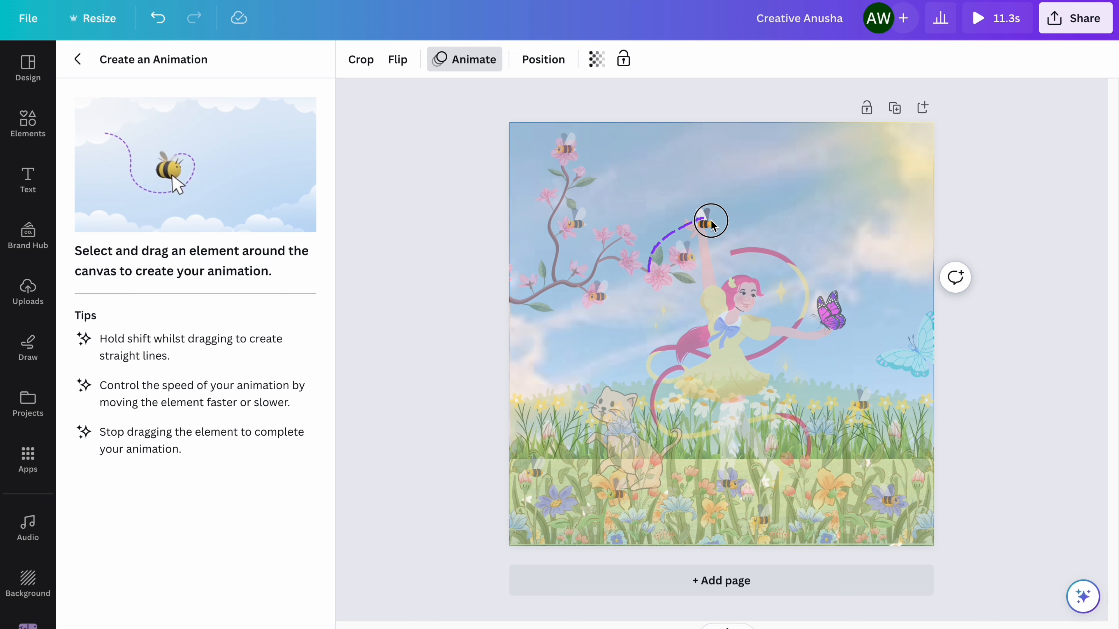
mouse_move(711, 222)
mouse_down()
mouse_move(759, 240)
mouse_move(781, 290)
mouse_move(743, 356)
mouse_move(707, 387)
mouse_up()
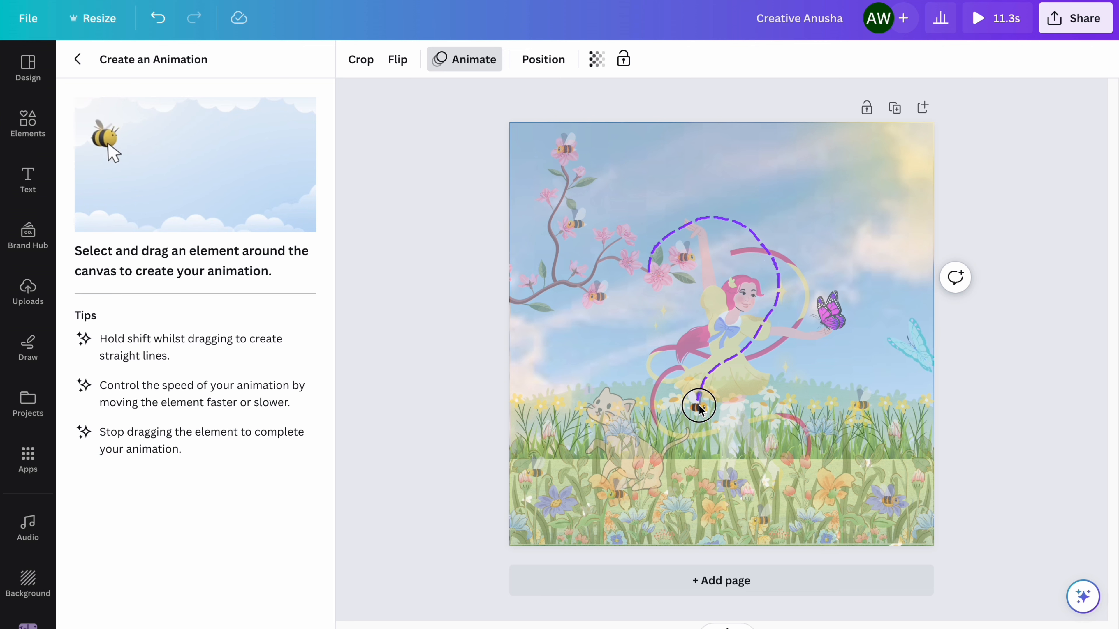
mouse_move(770, 443)
mouse_down()
mouse_move(798, 430)
mouse_move(842, 445)
mouse_move(852, 471)
mouse_move(831, 498)
mouse_up()
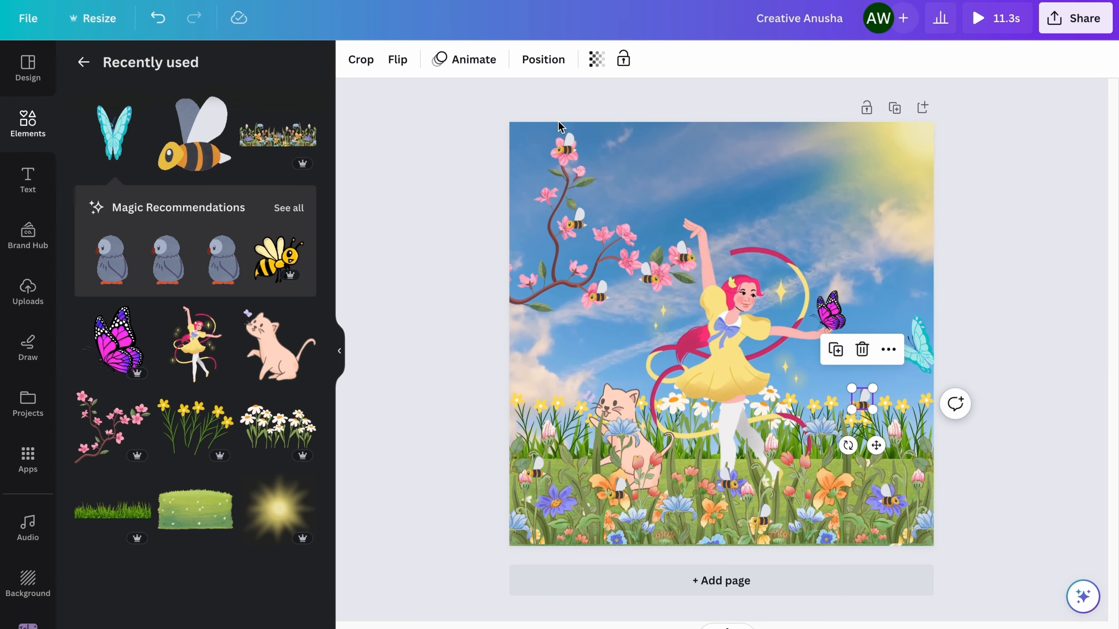
- Create a custom animation for the bee on the right-hand yellow flowers, flying across the scene up to the blossom branch
click(468, 60)
click(95, 134)
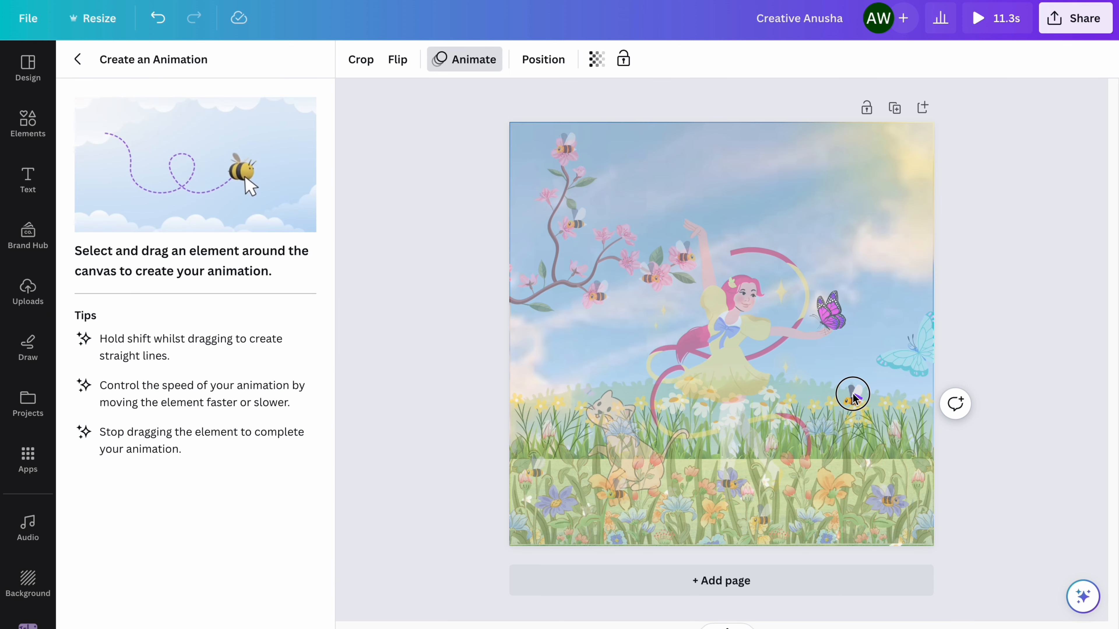
mouse_move(819, 391)
mouse_down()
mouse_move(790, 388)
mouse_move(792, 338)
mouse_move(770, 281)
mouse_move(726, 230)
mouse_move(677, 207)
mouse_move(639, 217)
mouse_up()
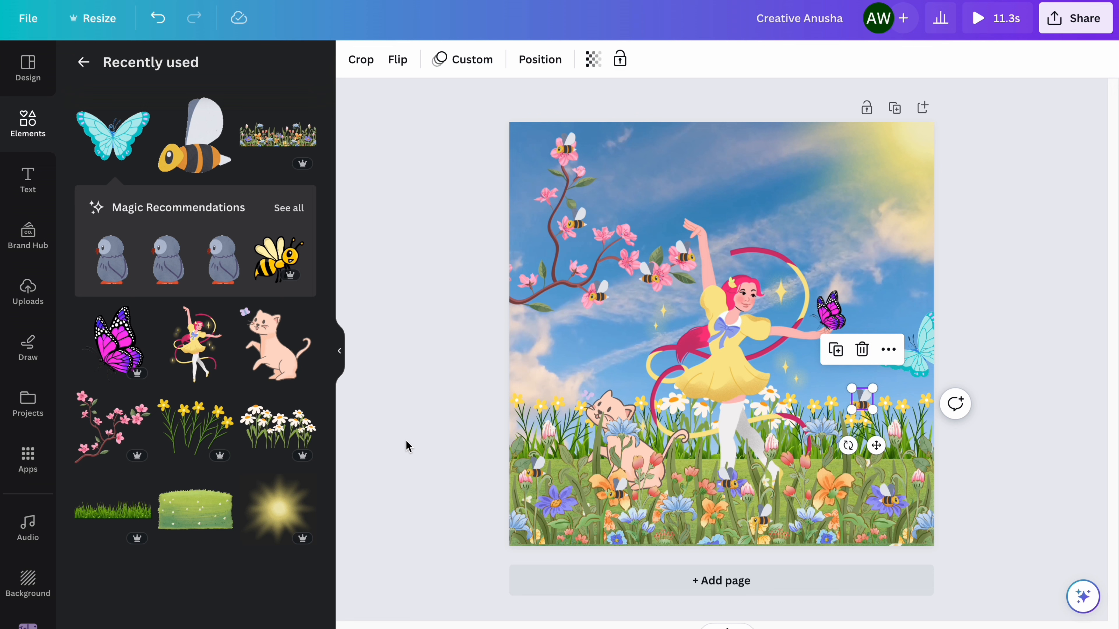